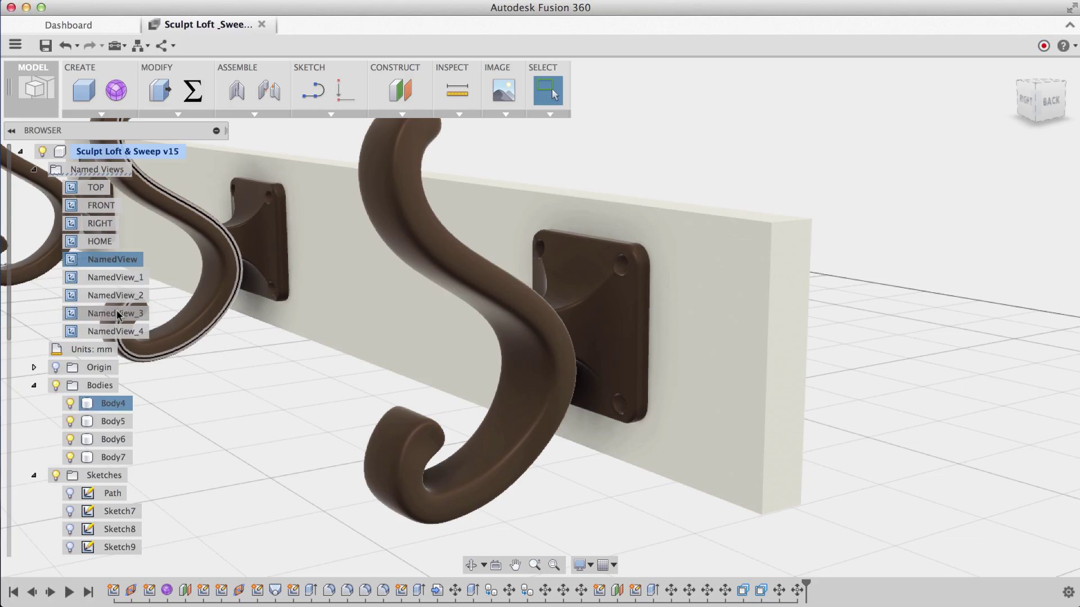
Step: Preview the finished rack through the saved single-hook close-up and whole-rack views
{"action": "key", "text": "Escape"}
{"action": "double_click", "coordinate": [119, 314]}
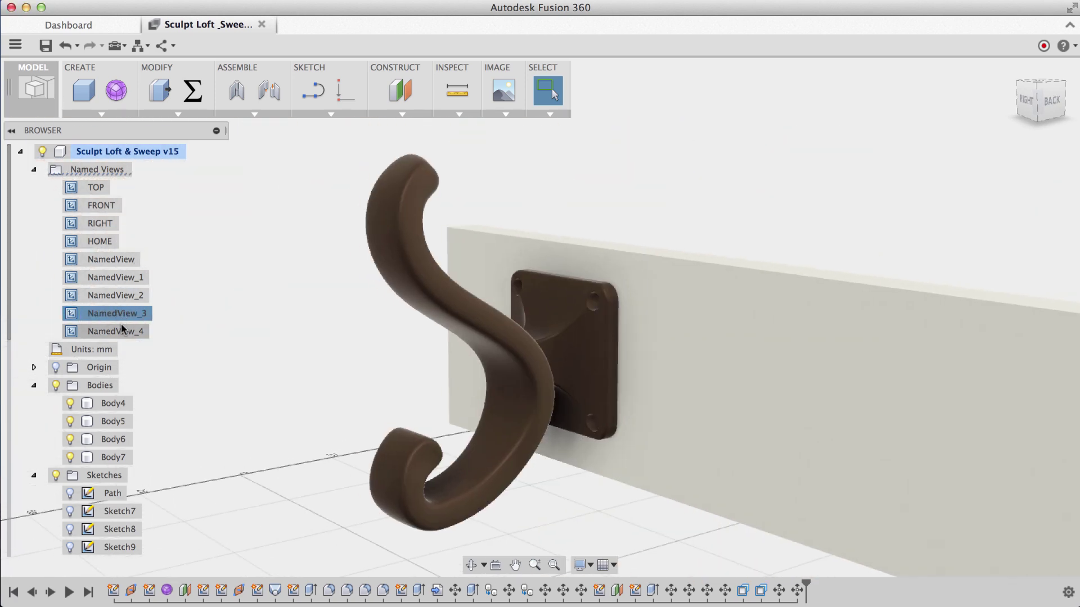
{"action": "double_click", "coordinate": [123, 331]}
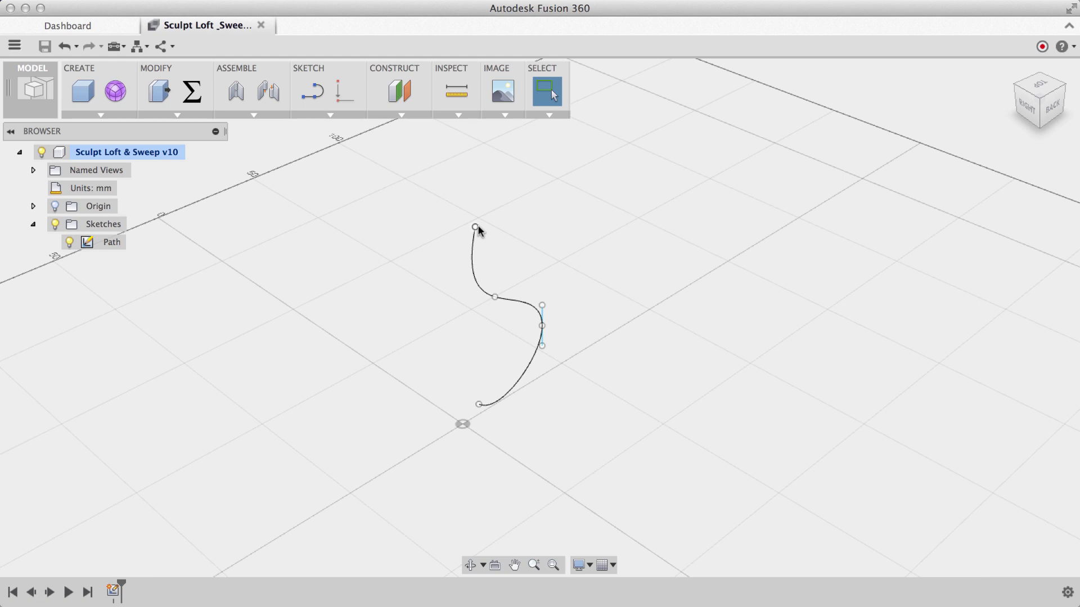
Step: Add a plane along the S-curve at distance 0, at the path's start
{"action": "left_click", "coordinate": [420, 116]}
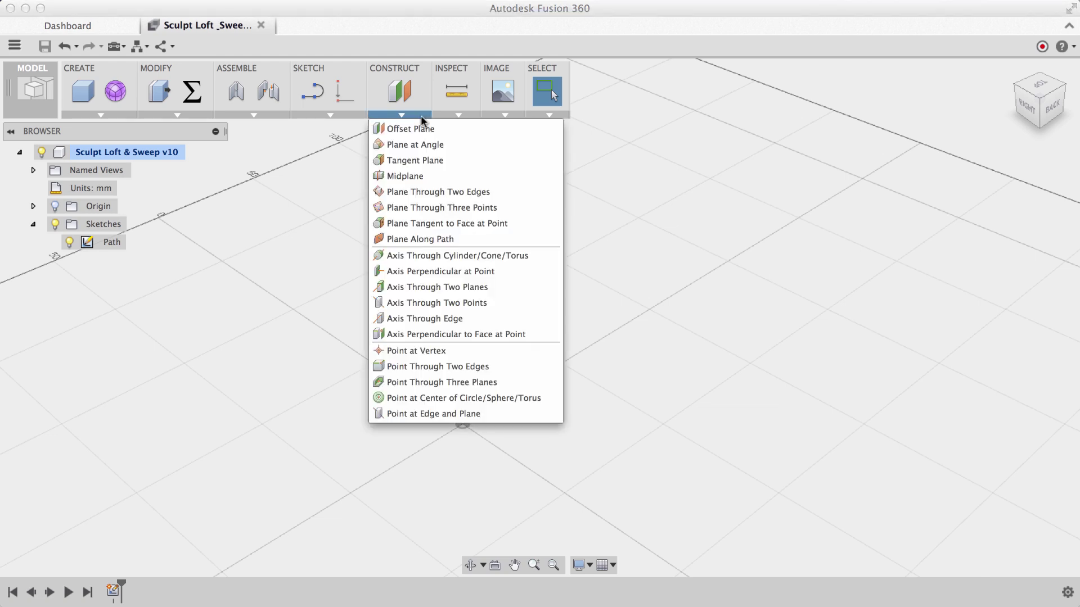
{"action": "left_click", "coordinate": [423, 239]}
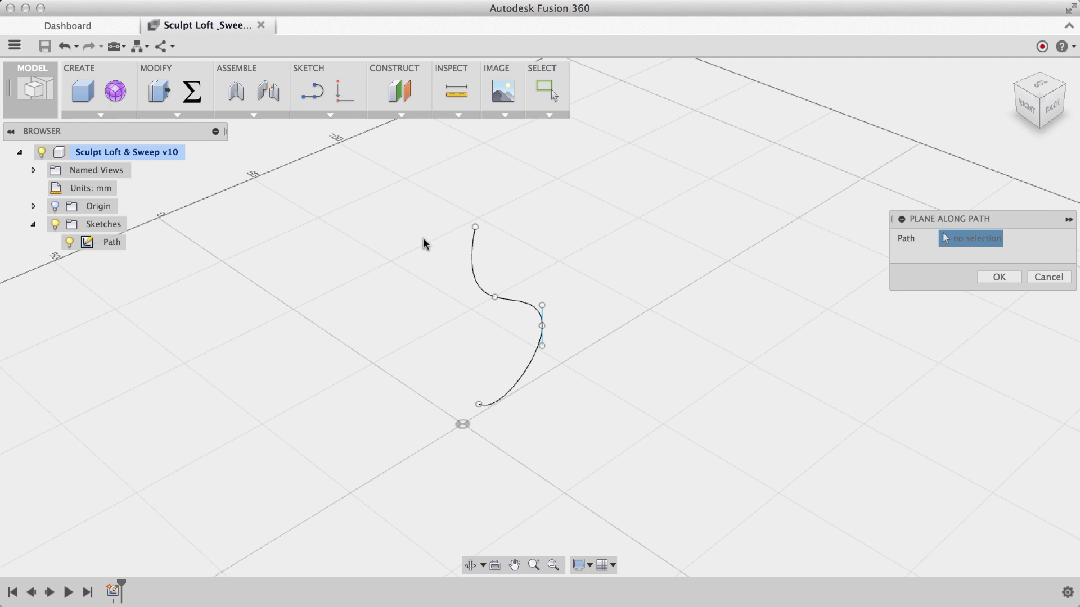
{"action": "left_click", "coordinate": [472, 259]}
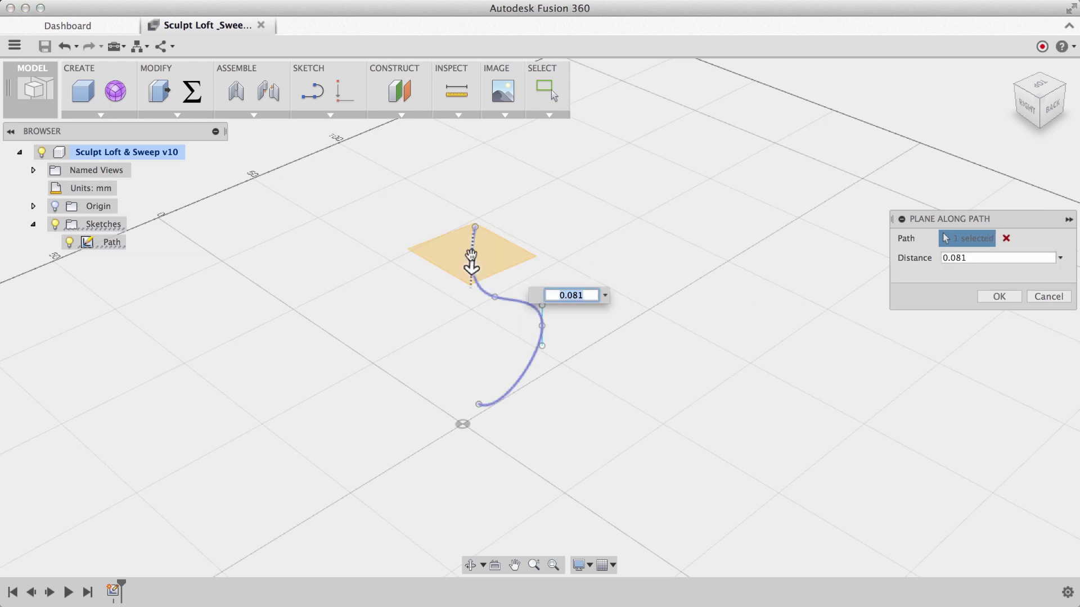
{"action": "mouse_move", "coordinate": [472, 266]}
{"action": "left_mouse_down"}
{"action": "mouse_move", "coordinate": [489, 296]}
{"action": "mouse_move", "coordinate": [525, 298]}
{"action": "mouse_move", "coordinate": [541, 313]}
{"action": "mouse_move", "coordinate": [532, 356]}
{"action": "left_mouse_up"}
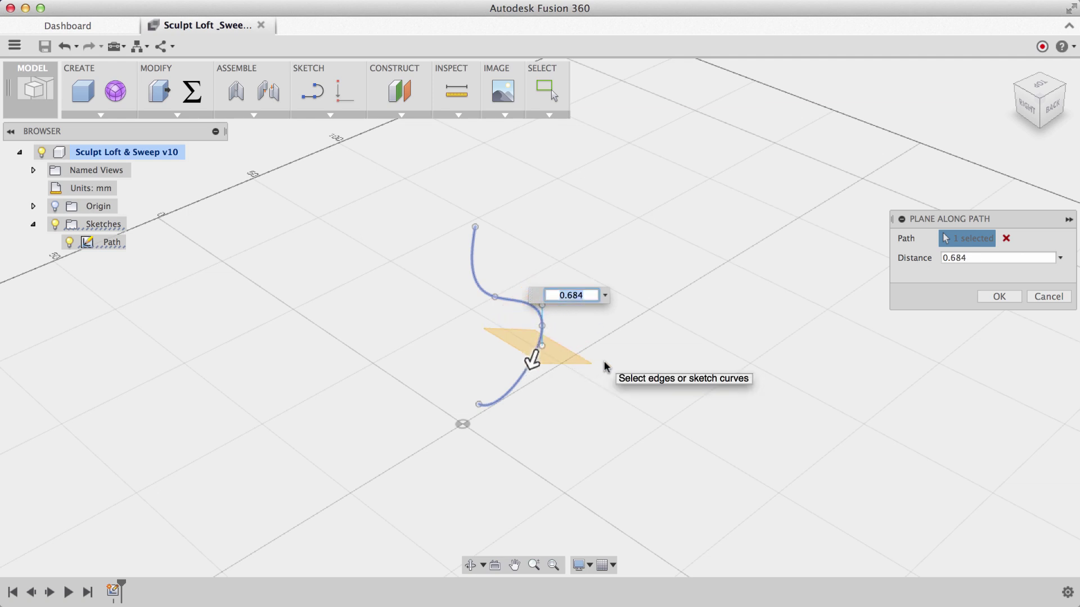
{"action": "type", "text": "0"}
{"action": "key", "text": "Return"}
Step: Create a new sketch on the plane at the path's start
{"action": "left_click", "coordinate": [360, 115]}
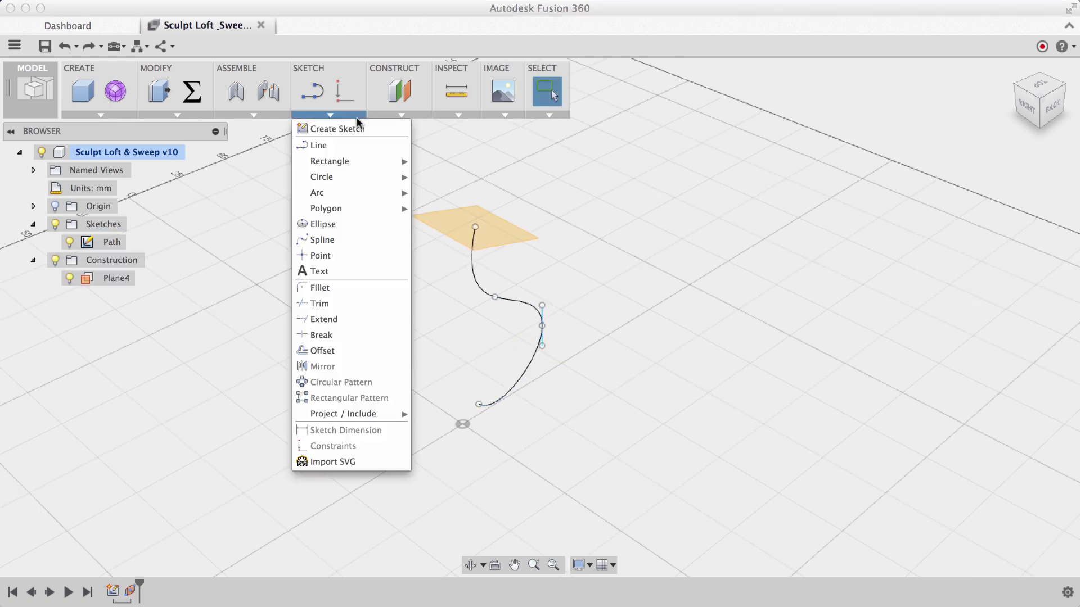
{"action": "left_click", "coordinate": [352, 126]}
{"action": "left_click", "coordinate": [461, 229]}
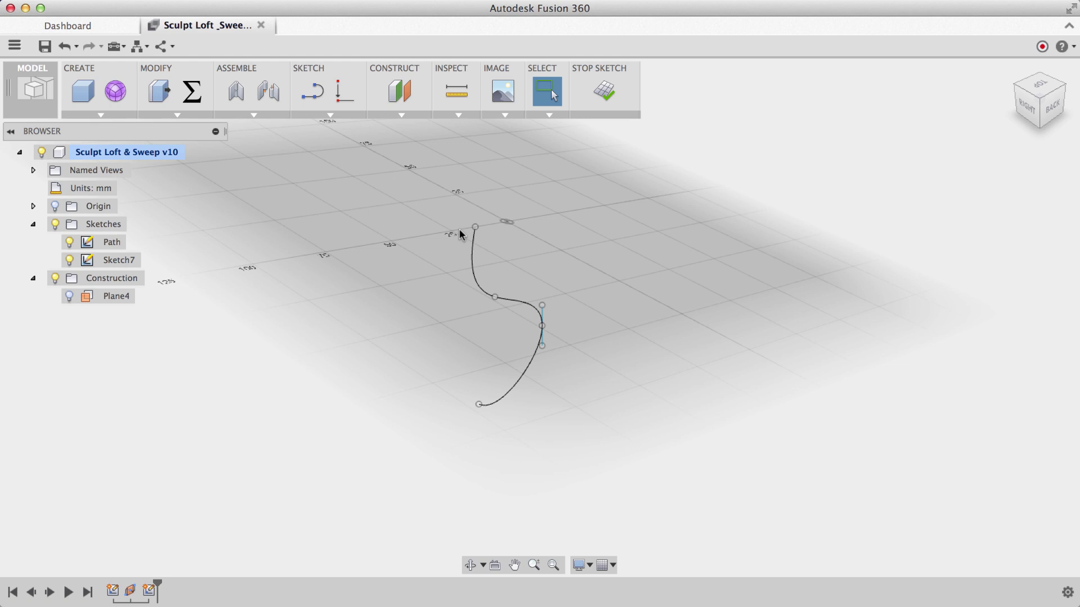
Step: Include the curve's top endpoint as 3D geometry and hide the Path sketch
{"action": "left_click", "coordinate": [346, 115]}
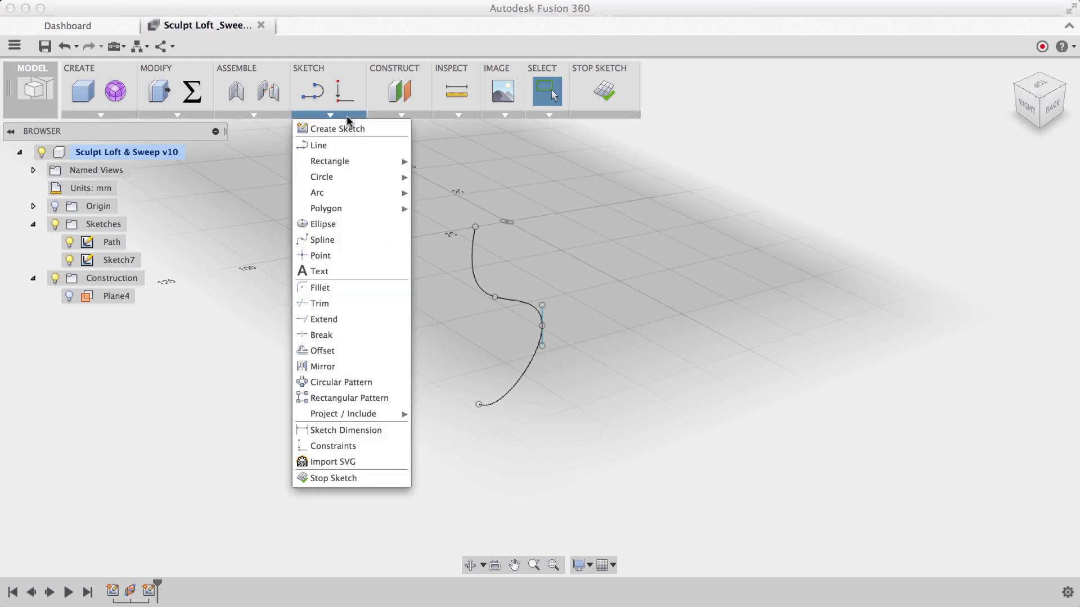
{"action": "mouse_move", "coordinate": [376, 416]}
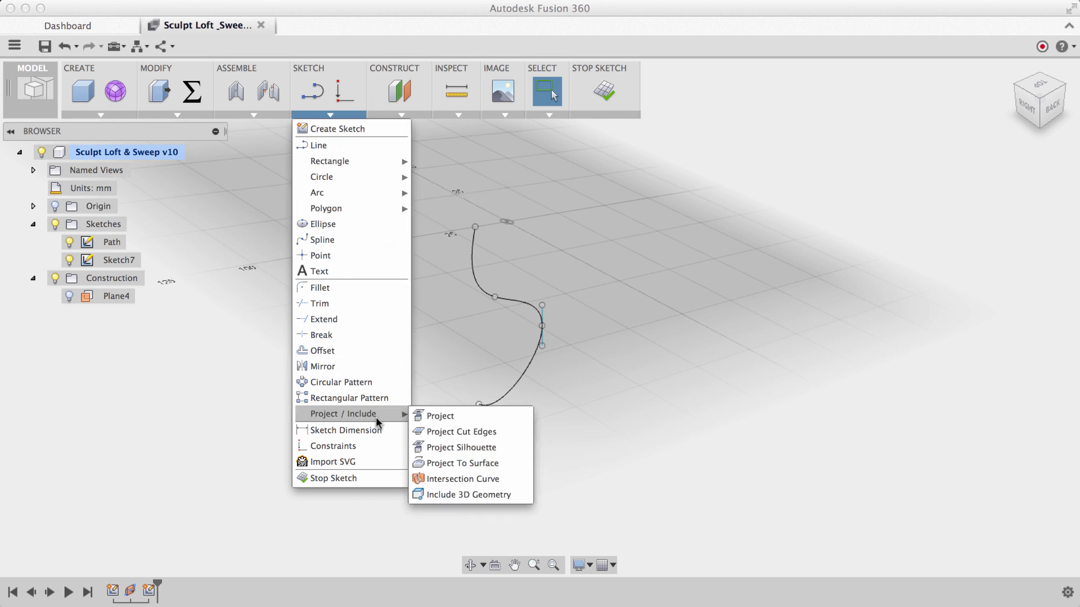
{"action": "left_click", "coordinate": [490, 495]}
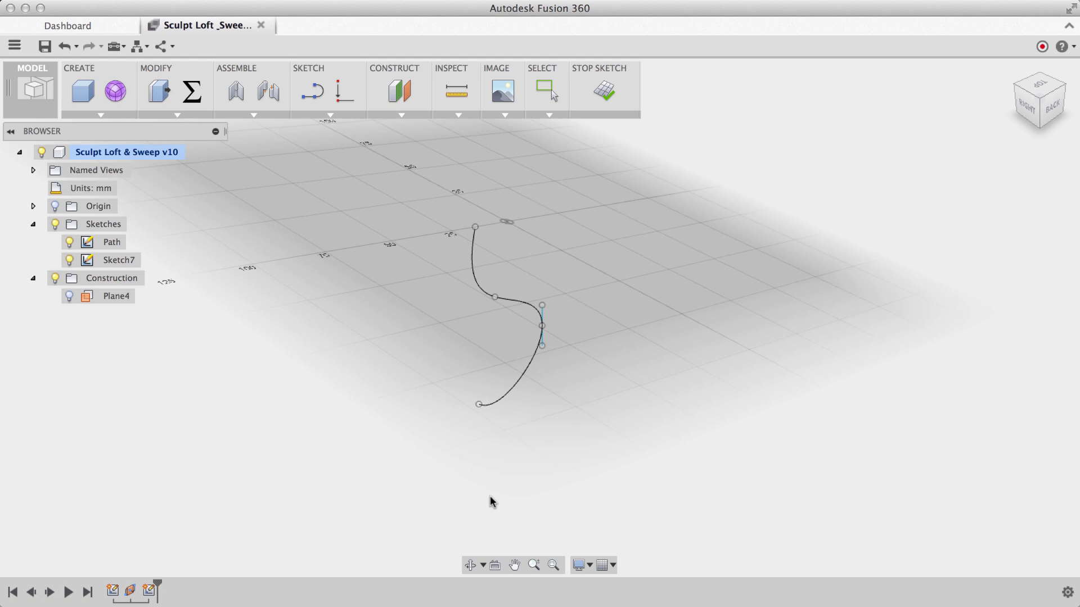
{"action": "left_click", "coordinate": [475, 228]}
{"action": "left_click", "coordinate": [70, 242]}
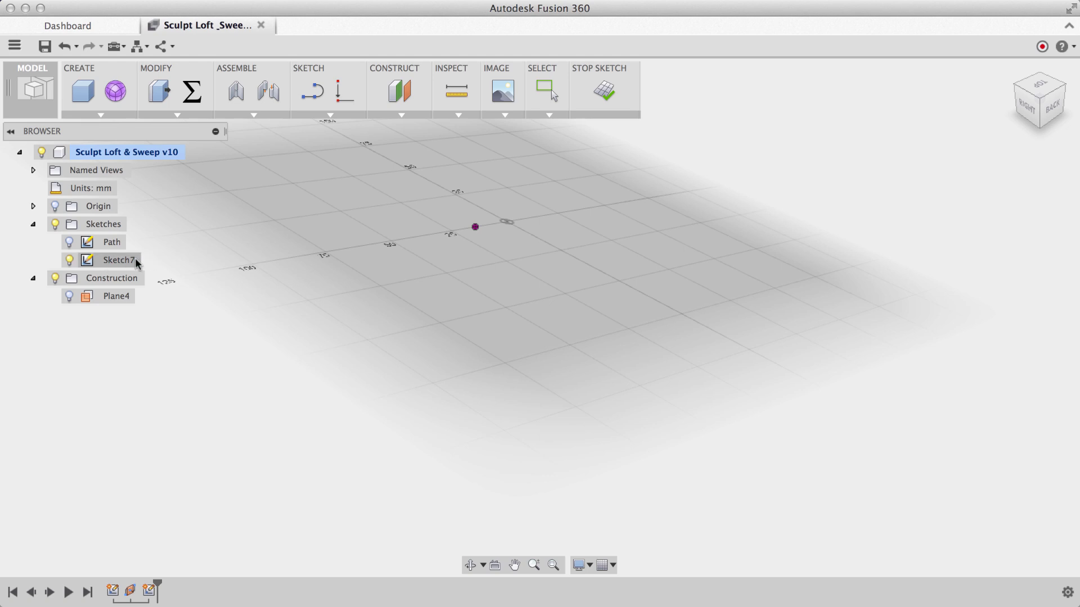
Step: Face Plane4 and draw a 14 x 6.744 mm center rectangle on the included endpoint
{"action": "left_click", "coordinate": [496, 568]}
{"action": "left_click", "coordinate": [128, 297]}
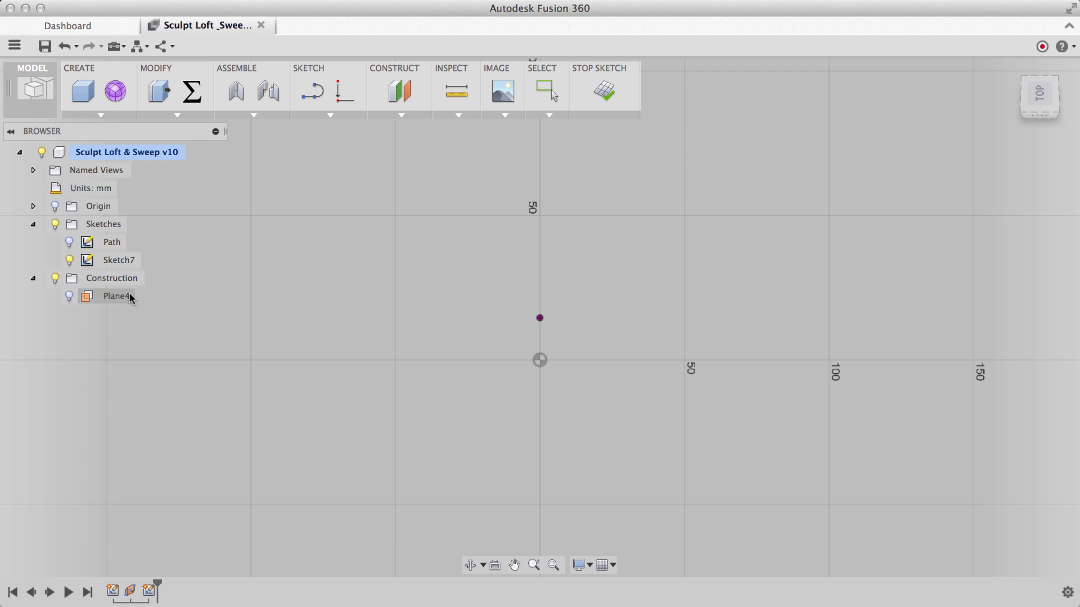
{"action": "left_click", "coordinate": [335, 115]}
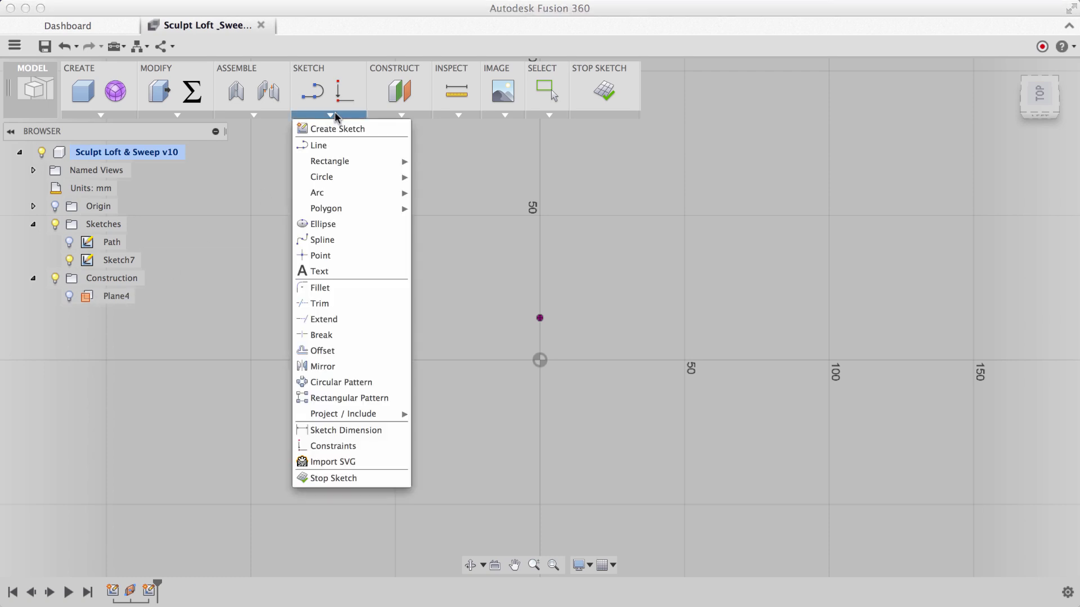
{"action": "mouse_move", "coordinate": [330, 160]}
{"action": "left_click", "coordinate": [458, 194]}
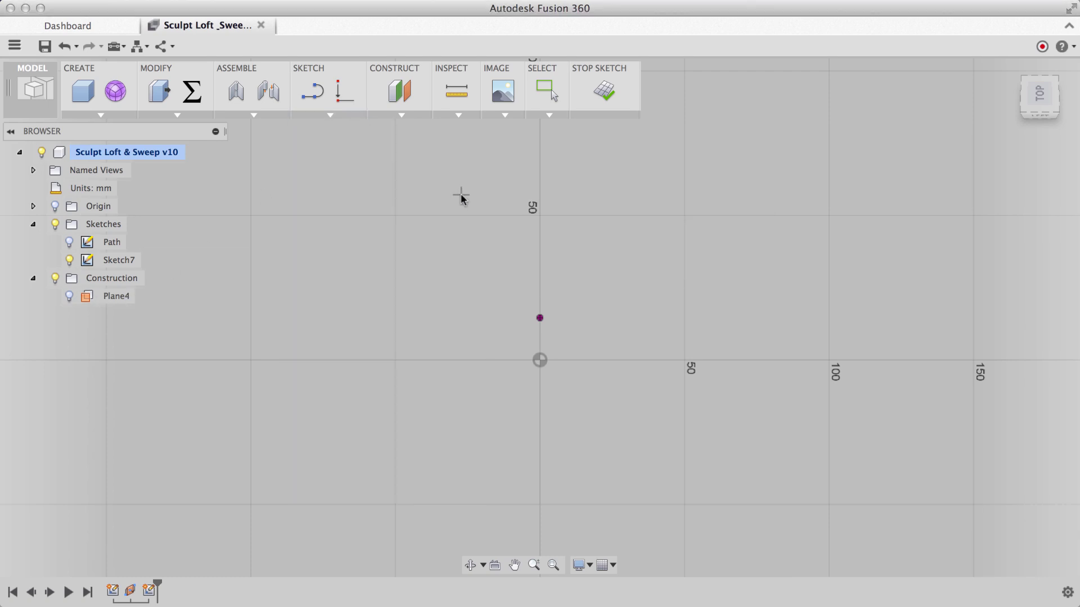
{"action": "left_click", "coordinate": [540, 318]}
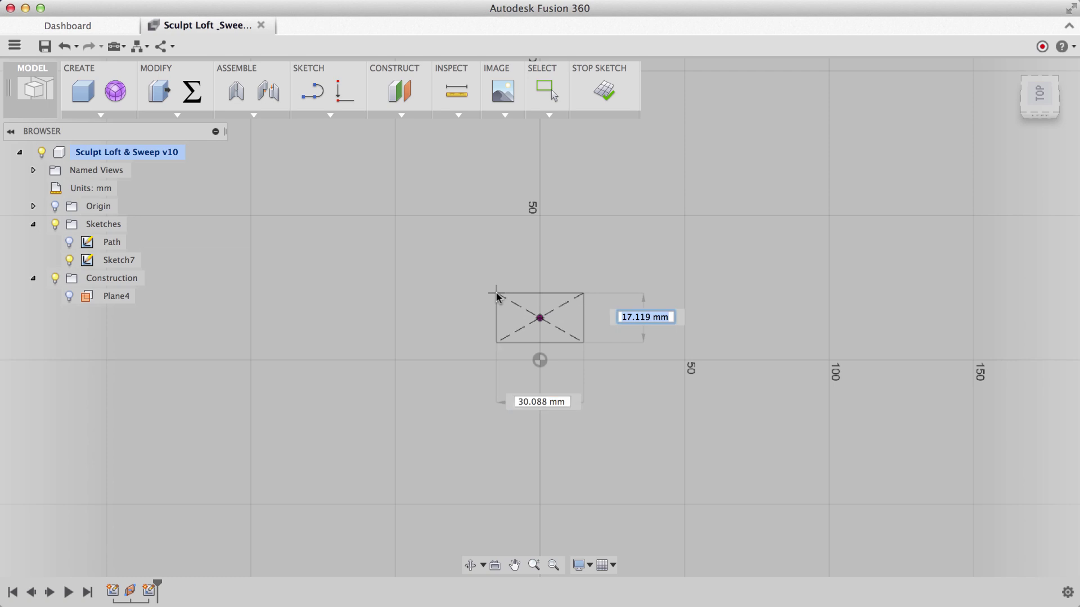
{"action": "left_click", "coordinate": [519, 312]}
{"action": "scroll", "coordinate": [543, 312], "scroll_direction": "up", "scroll_amount": 5}
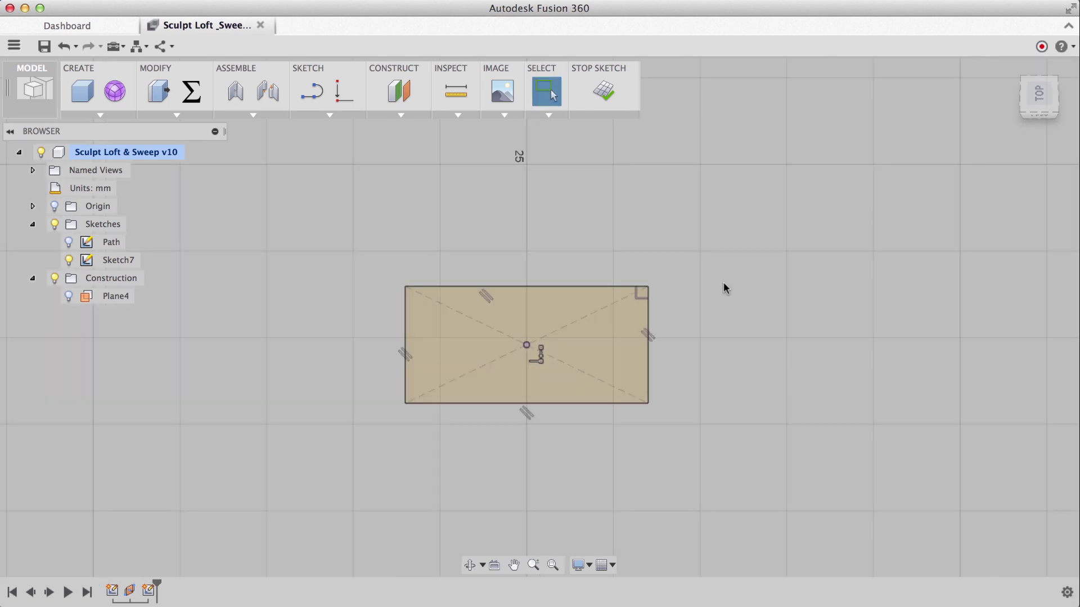
Step: Fillet the rectangle's corners with a 1 mm radius
{"action": "left_click", "coordinate": [338, 116]}
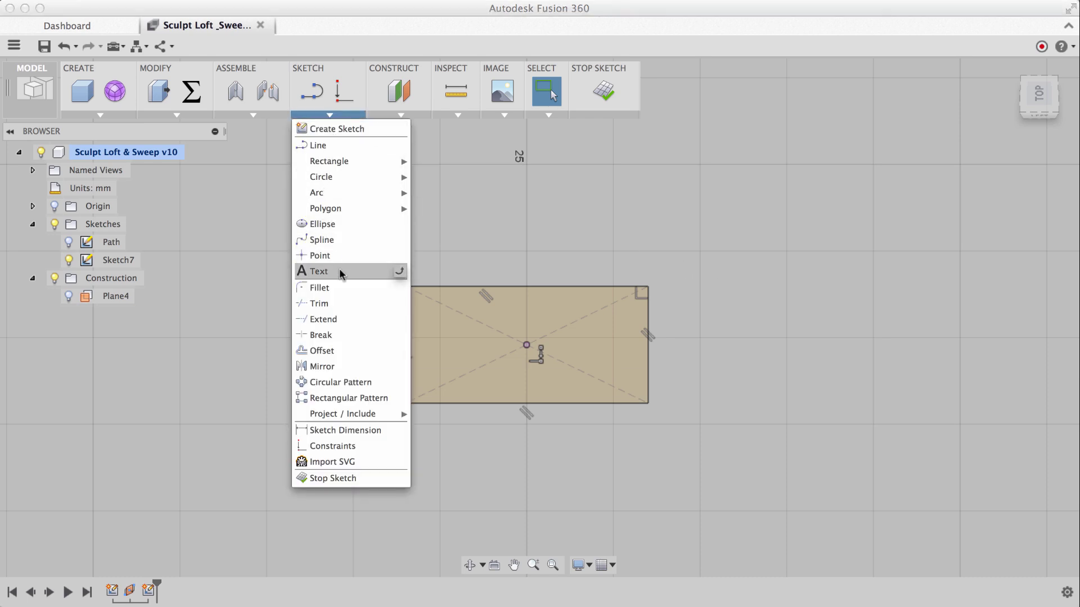
{"action": "left_click", "coordinate": [338, 287]}
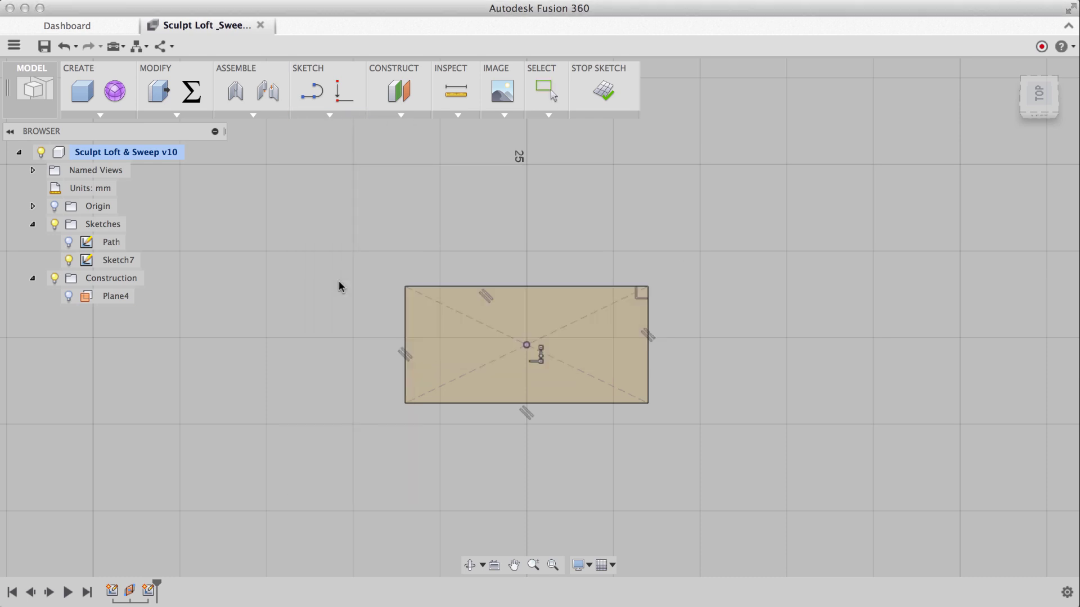
{"action": "left_click", "coordinate": [405, 318]}
{"action": "left_click", "coordinate": [444, 289]}
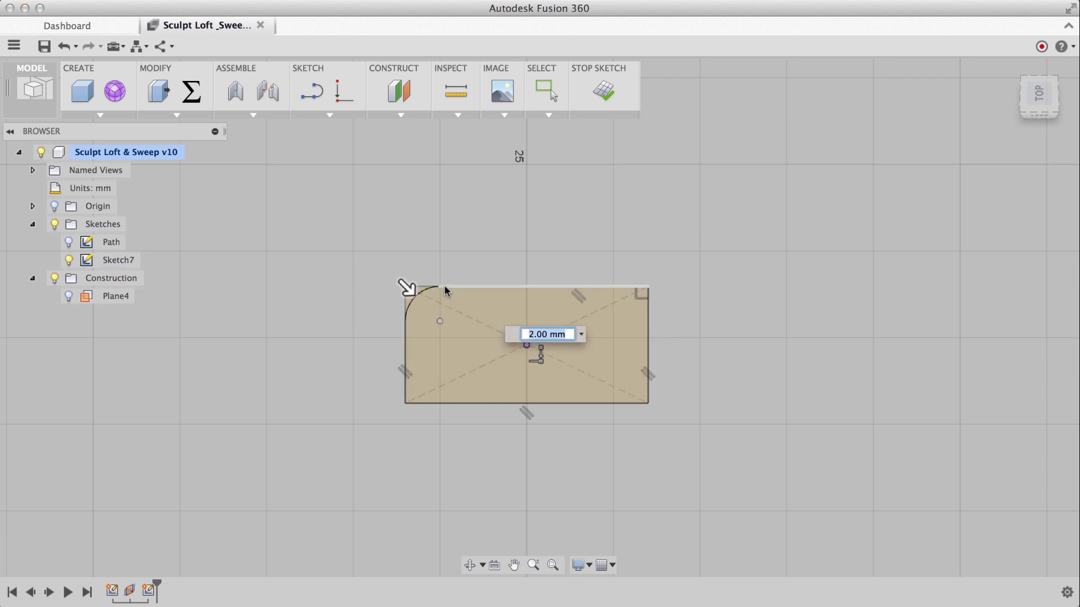
{"action": "type", "text": "1"}
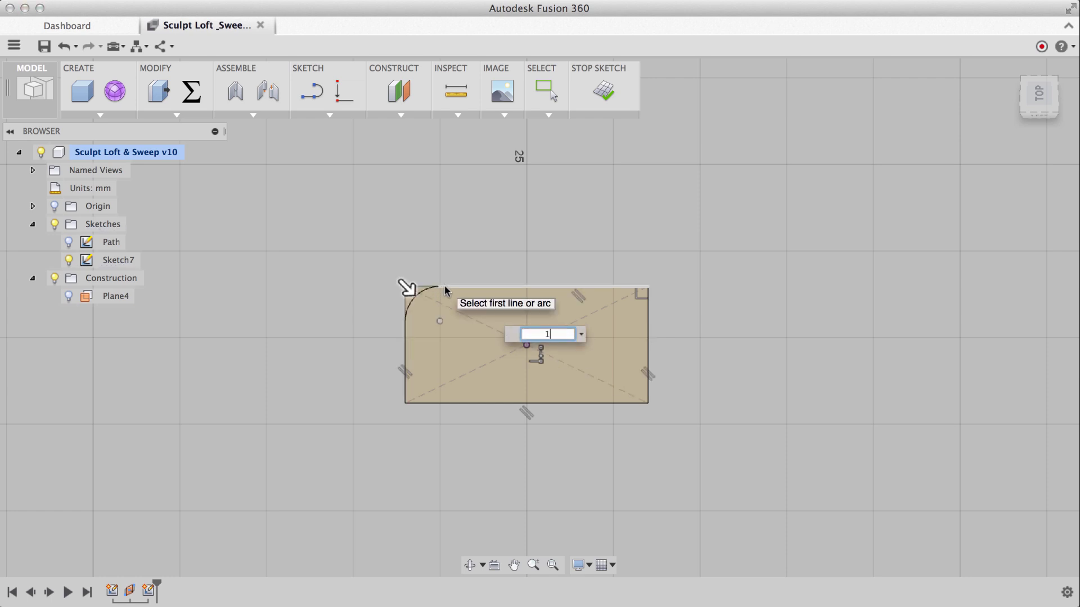
{"action": "key", "text": "Return"}
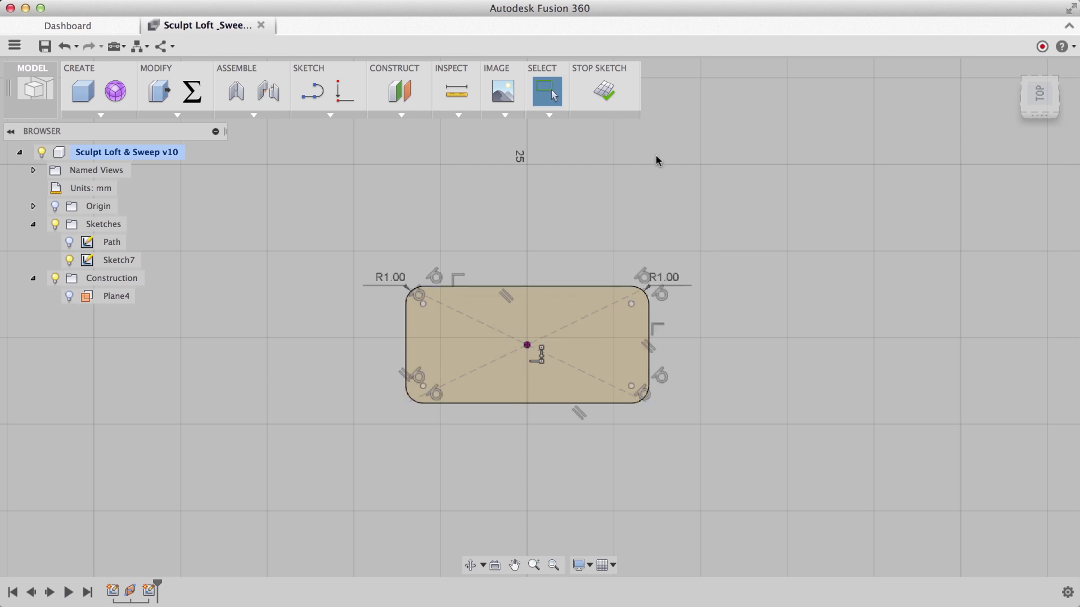
Step: Finish Sketch7, show the Path sketch again and return to the home view
{"action": "left_click", "coordinate": [597, 90]}
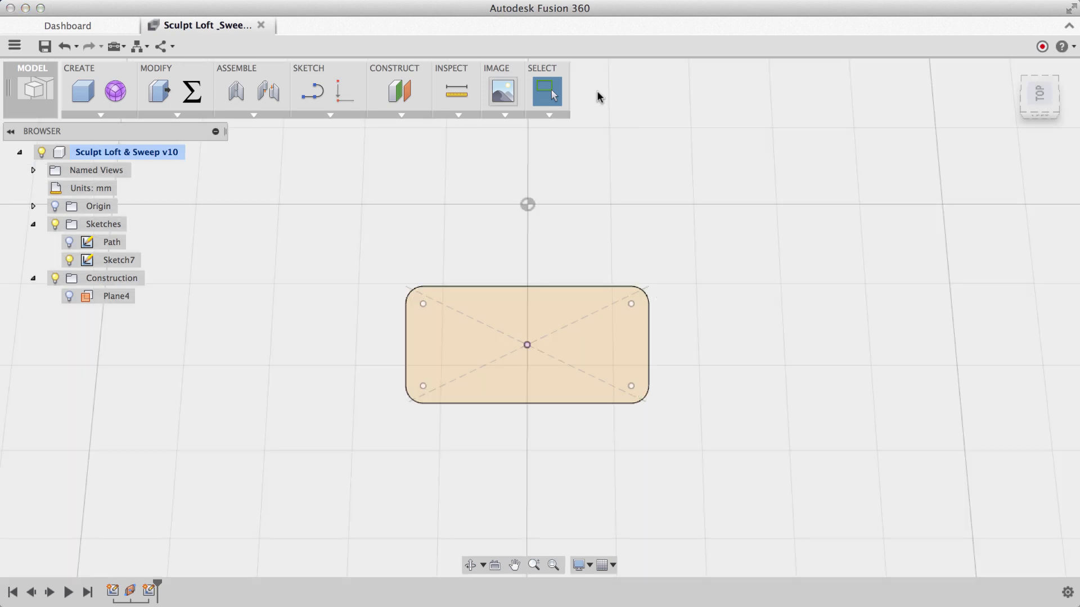
{"action": "left_click", "coordinate": [68, 244]}
{"action": "left_click", "coordinate": [68, 244]}
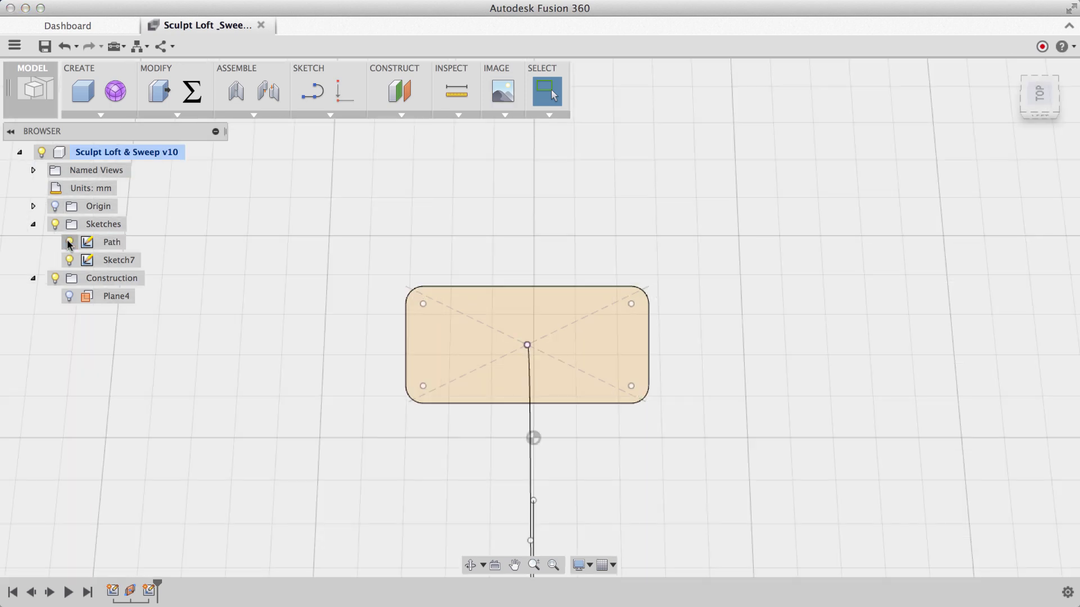
{"action": "left_click", "coordinate": [1012, 71]}
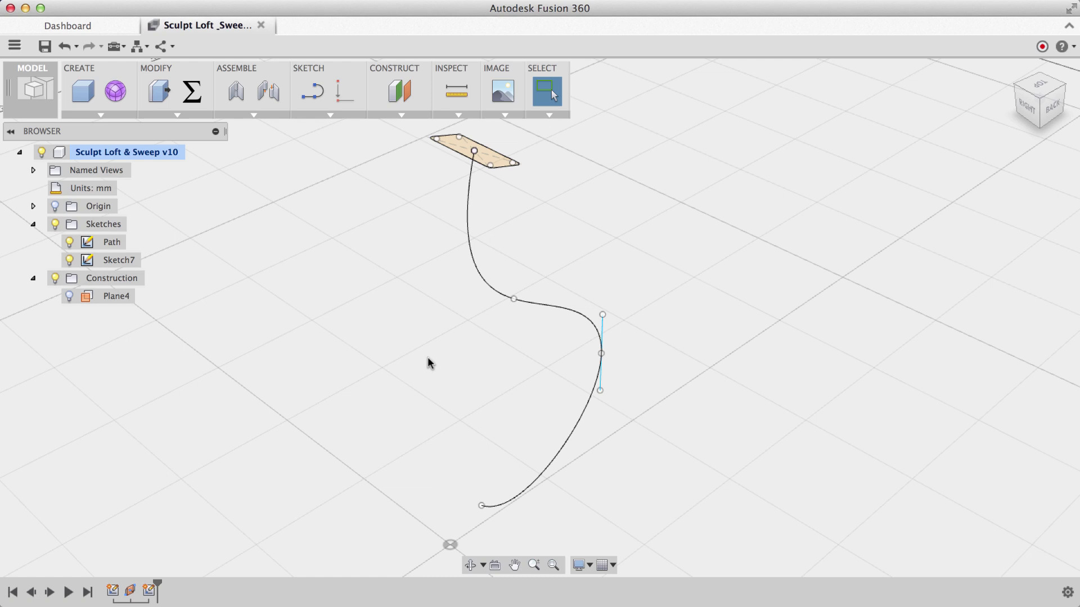
Step: In a new form, sweep the rounded rectangle along the S-curve with 16 path faces
{"action": "left_click", "coordinate": [116, 93]}
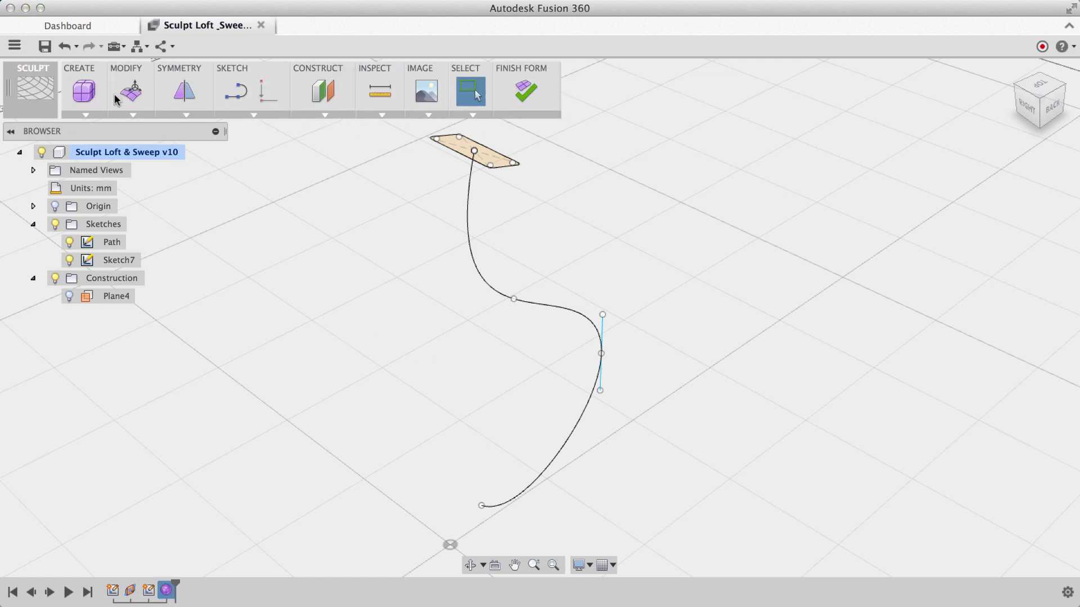
{"action": "left_click", "coordinate": [92, 115]}
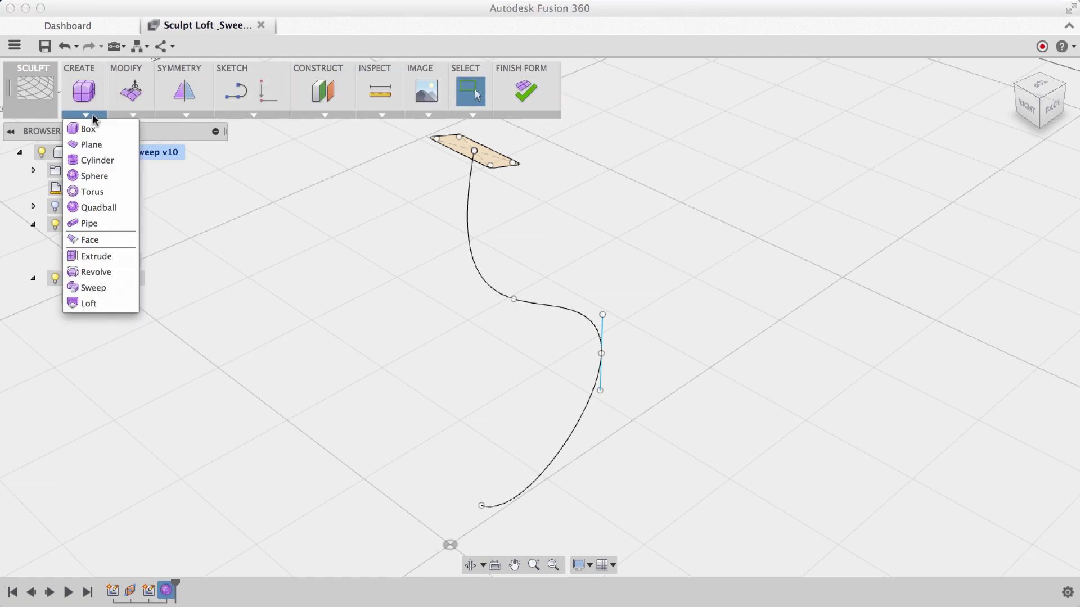
{"action": "left_click", "coordinate": [105, 287]}
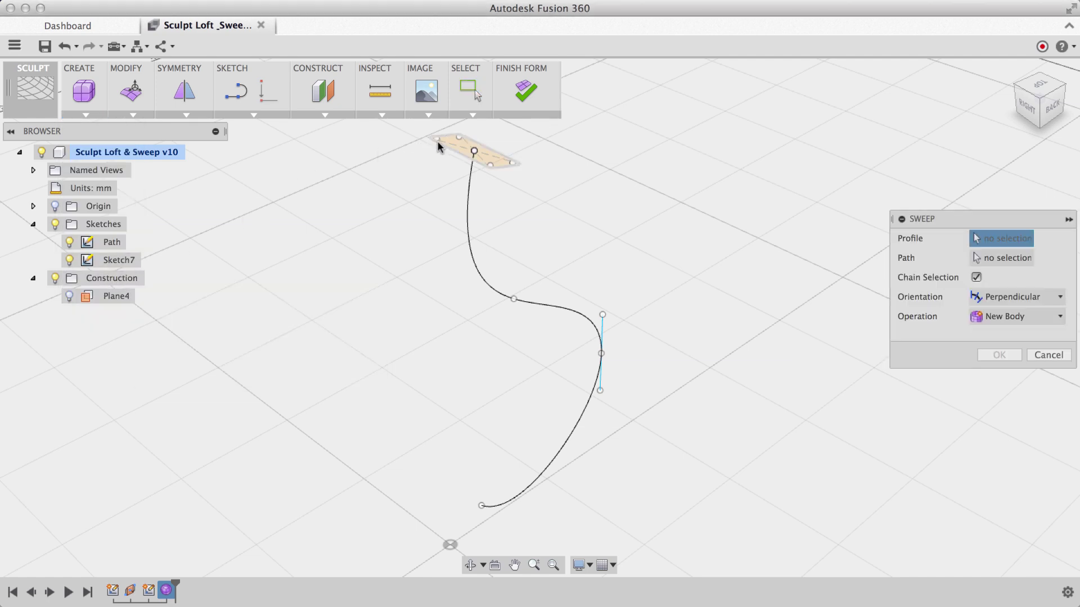
{"action": "left_click", "coordinate": [459, 149]}
{"action": "left_click", "coordinate": [1004, 257]}
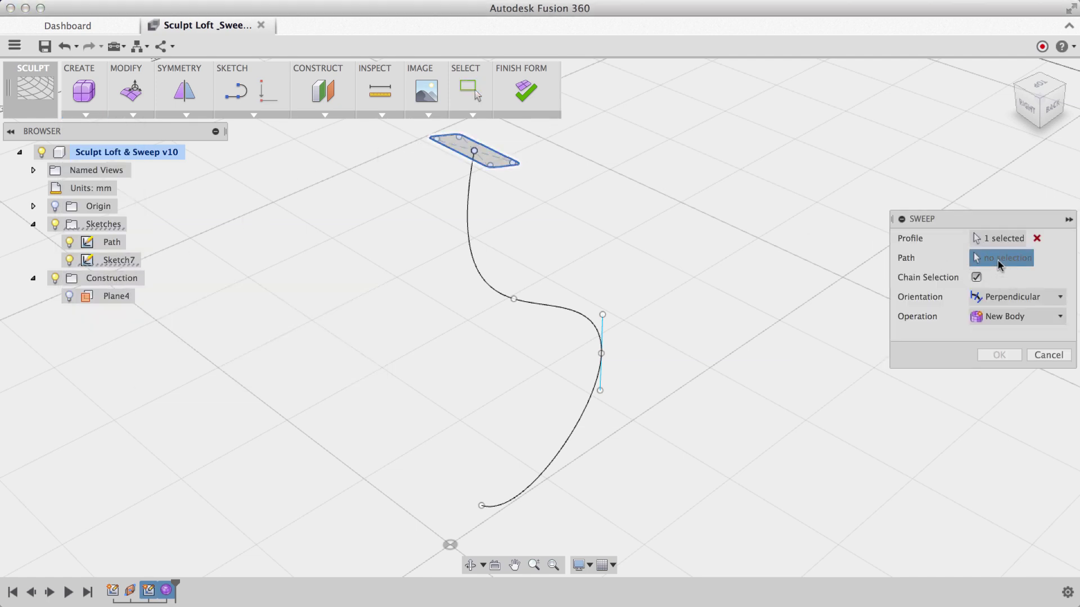
{"action": "left_click", "coordinate": [466, 219]}
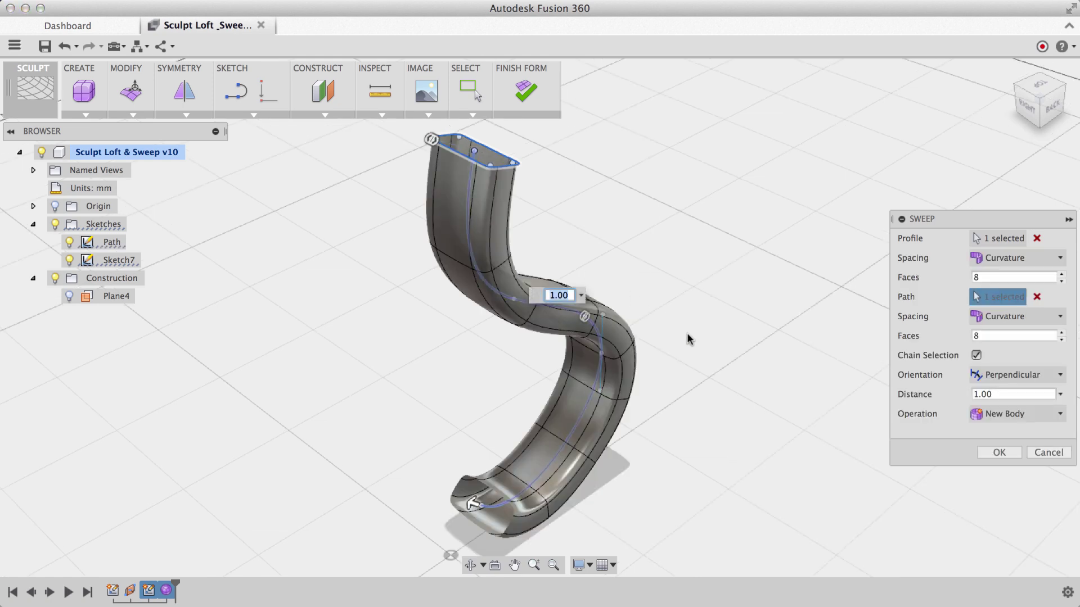
{"action": "scroll", "coordinate": [689, 340], "scroll_direction": "down", "scroll_amount": 3}
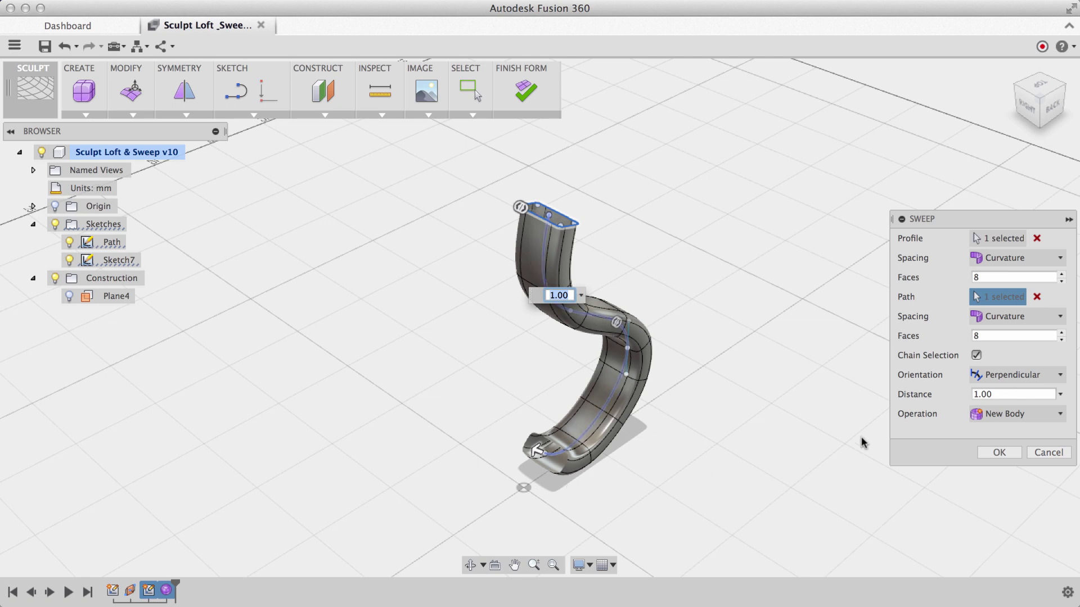
{"action": "double_click", "coordinate": [995, 335]}
{"action": "type", "text": "1"}
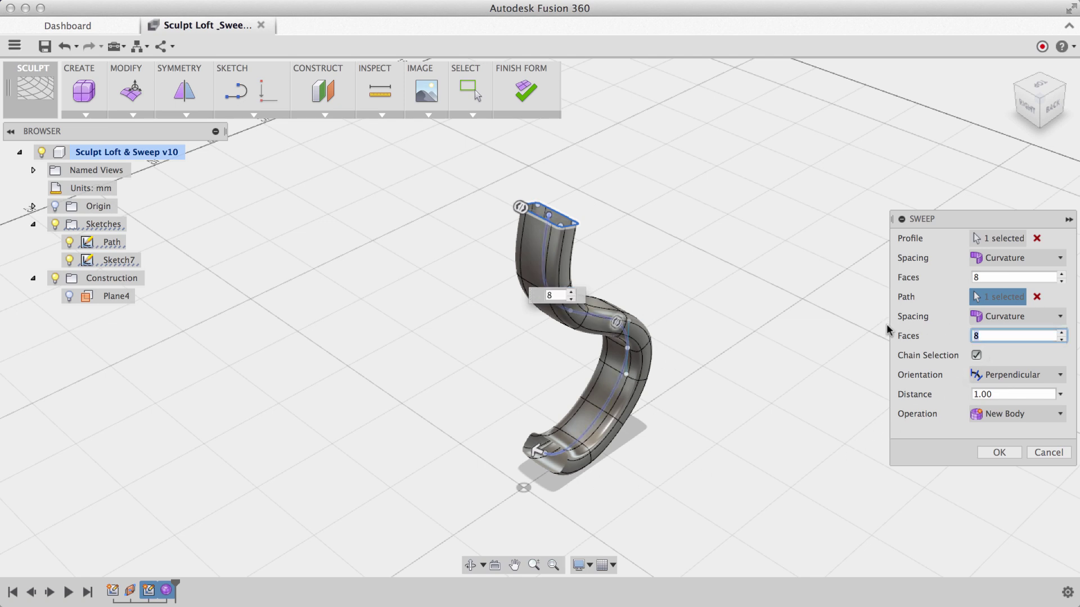
{"action": "type", "text": "6"}
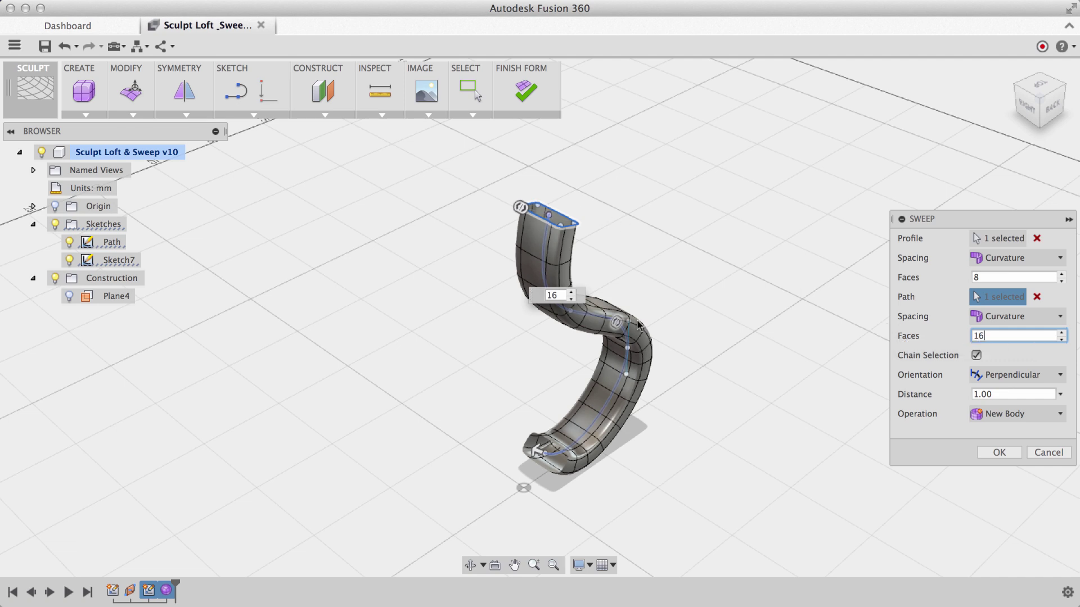
{"action": "left_click", "coordinate": [998, 452]}
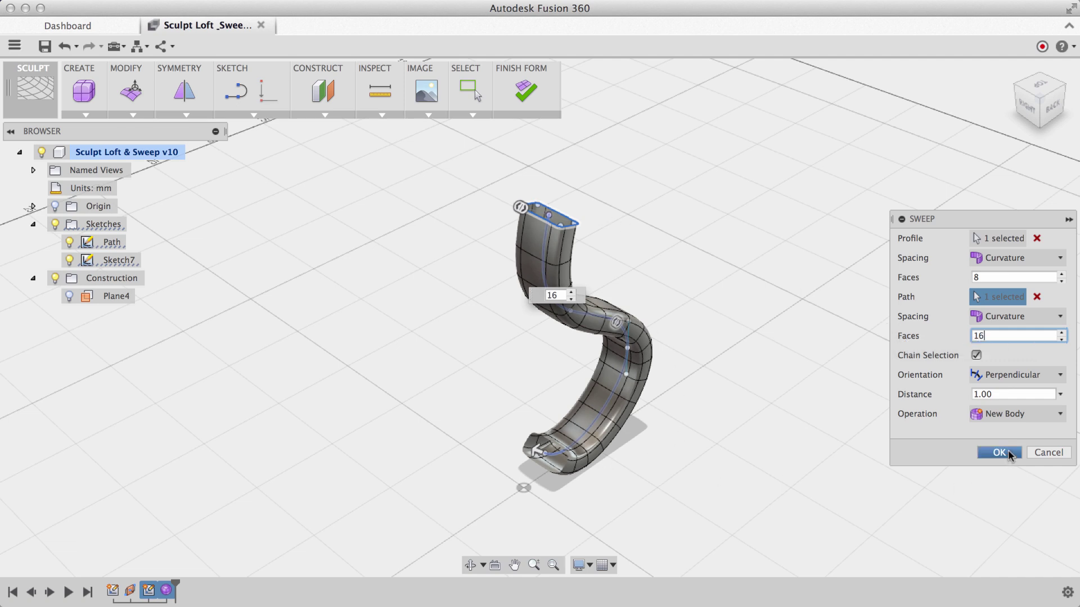
Step: Hide the path, orbit behind the tube, and move its open end loop up and left
{"action": "left_click", "coordinate": [70, 259]}
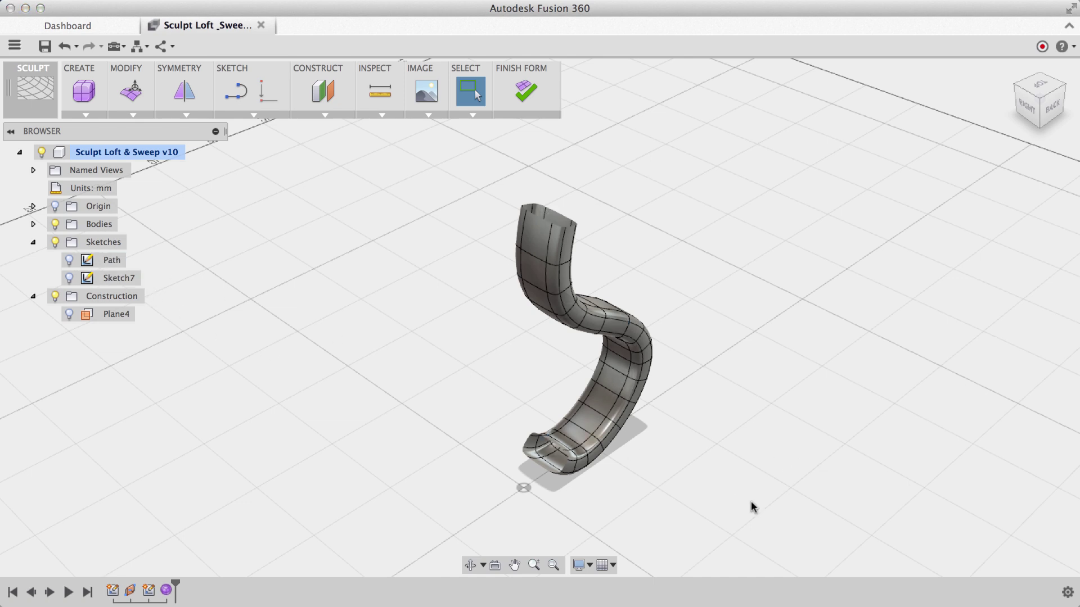
{"action": "middle_click_drag", "start_coordinate": [733, 440], "coordinate": [628, 444], "text": "shift"}
{"action": "scroll", "coordinate": [511, 453], "scroll_direction": "up", "scroll_amount": 5}
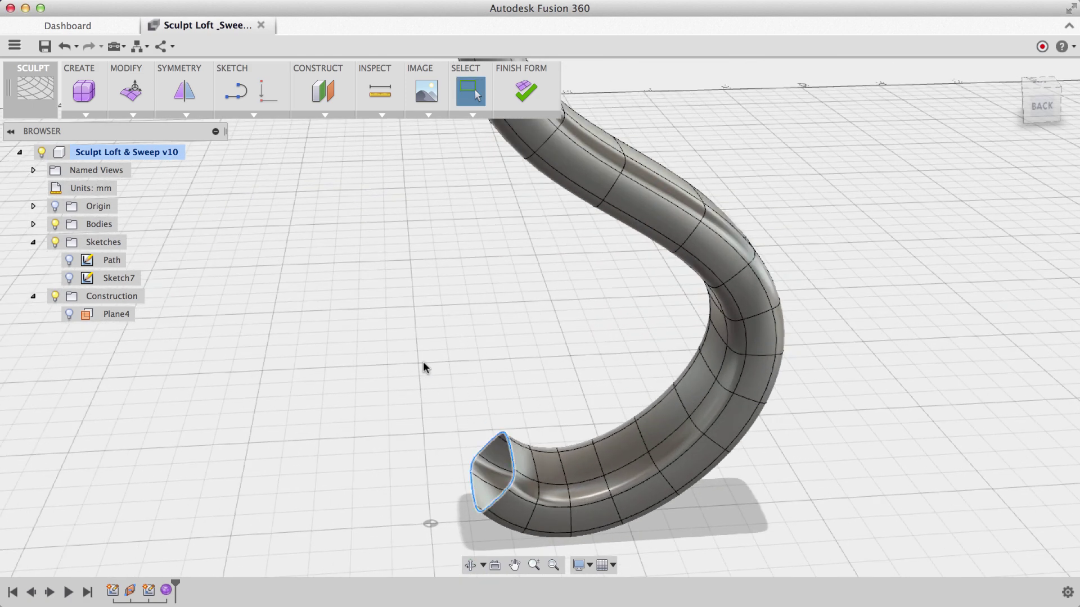
{"action": "left_click", "coordinate": [135, 93]}
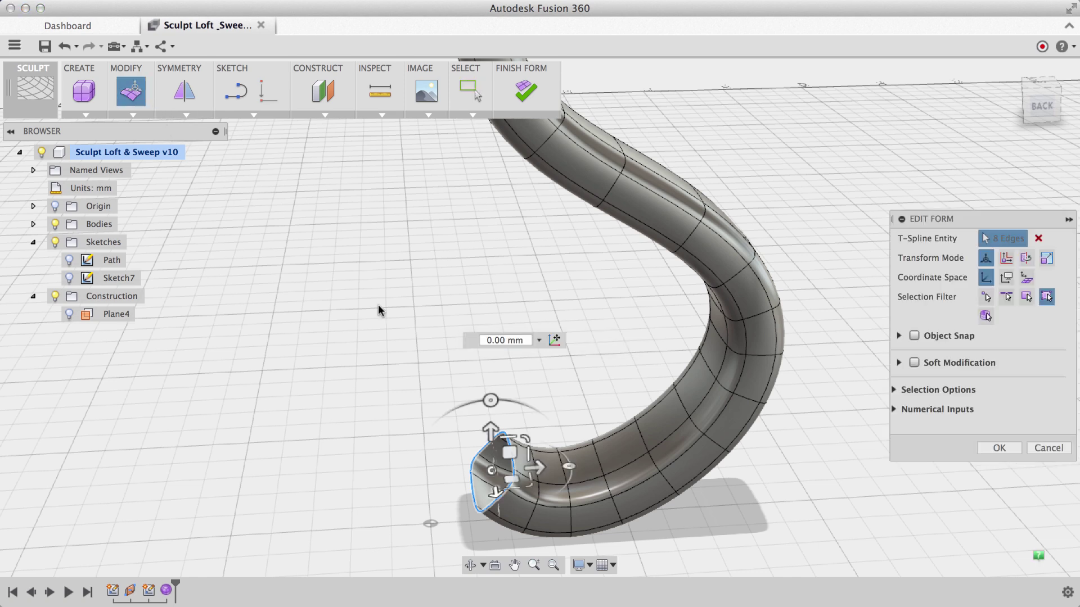
{"action": "left_click_drag", "start_coordinate": [509, 453], "coordinate": [482, 433]}
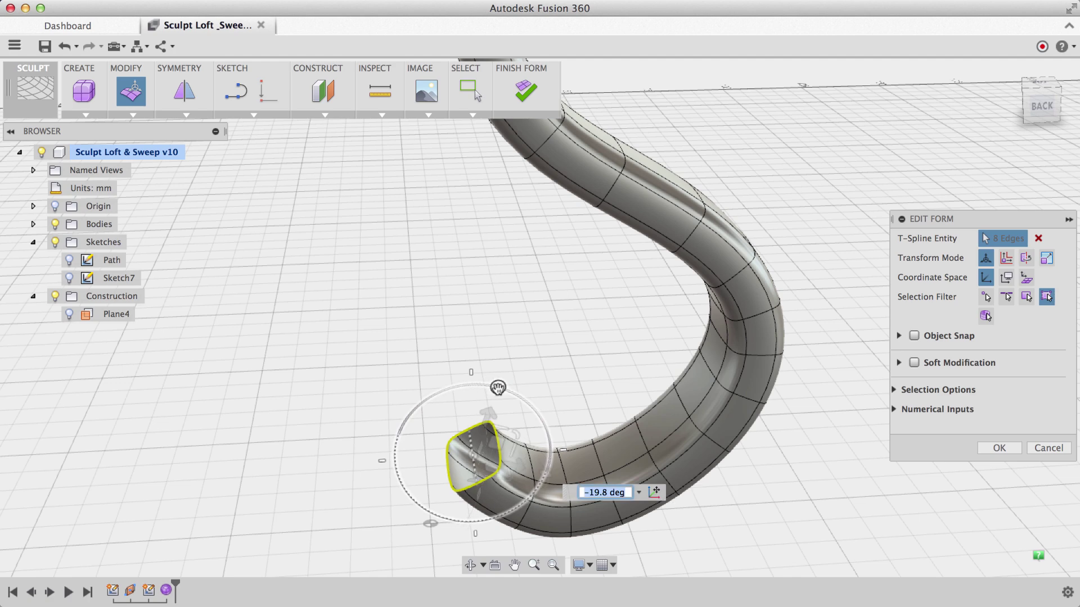
Step: Extrude new sections from the end loop and rotate them inward into a tight curl
{"action": "key", "text": "alt"}
{"action": "mouse_move", "coordinate": [490, 436]}
{"action": "left_mouse_down", "text": "alt"}
{"action": "mouse_move", "coordinate": [495, 415]}
{"action": "mouse_move", "coordinate": [482, 426]}
{"action": "left_mouse_up", "text": "alt"}
{"action": "left_click_drag", "start_coordinate": [490, 361], "coordinate": [527, 382]}
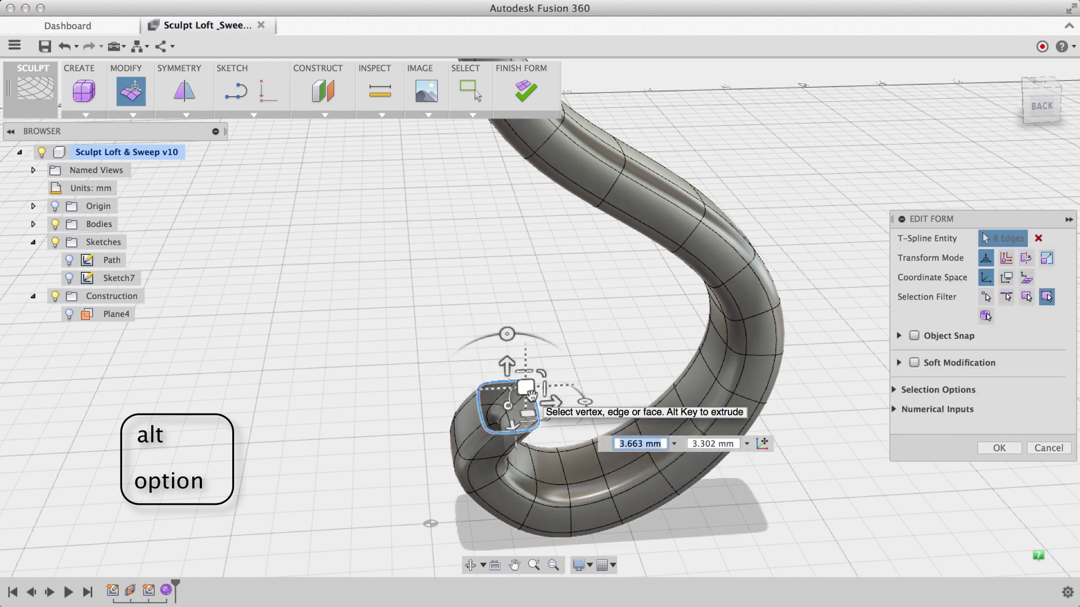
{"action": "left_click_drag", "start_coordinate": [511, 343], "coordinate": [550, 343]}
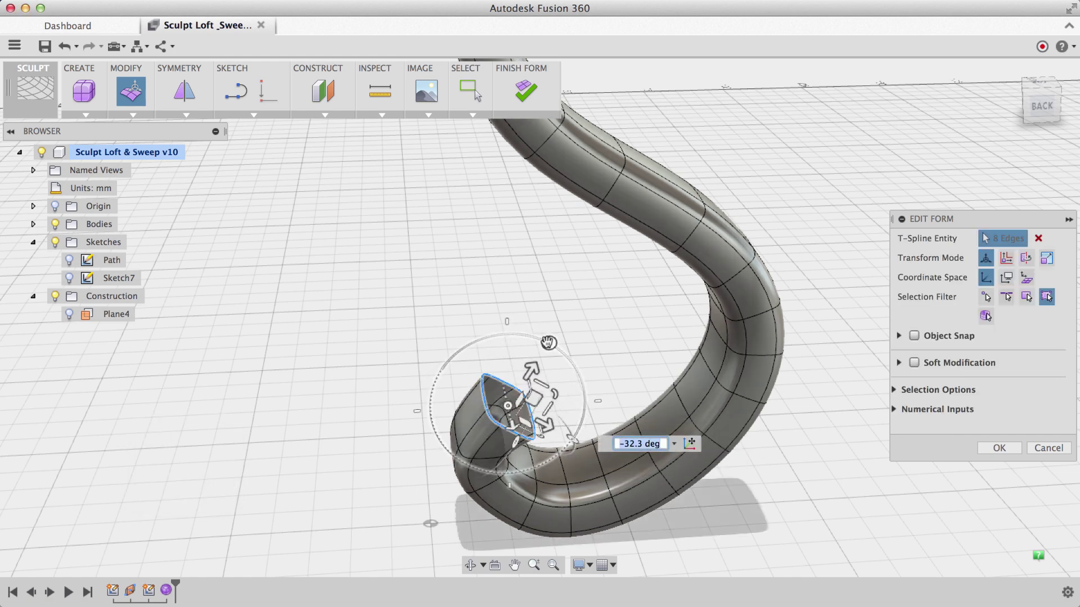
{"action": "mouse_move", "coordinate": [533, 398]}
{"action": "left_mouse_down"}
{"action": "mouse_move", "coordinate": [552, 385]}
{"action": "mouse_move", "coordinate": [530, 383]}
{"action": "left_mouse_up"}
{"action": "left_click_drag", "start_coordinate": [512, 326], "coordinate": [517, 381]}
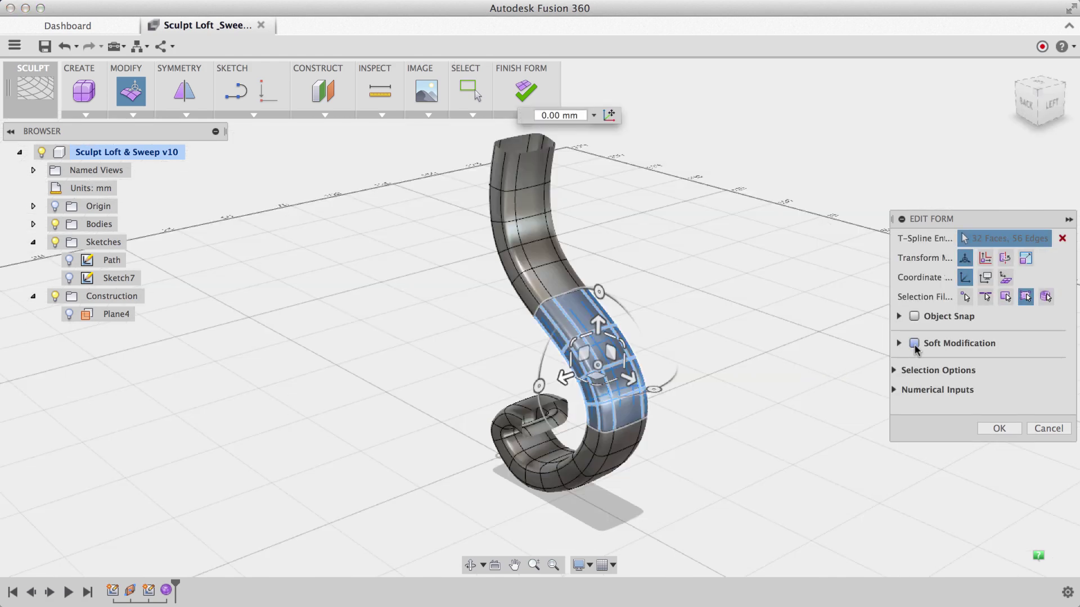
Step: With Soft Modification on, scale the hook's middle band by 1.362 and accept
{"action": "left_click", "coordinate": [914, 343]}
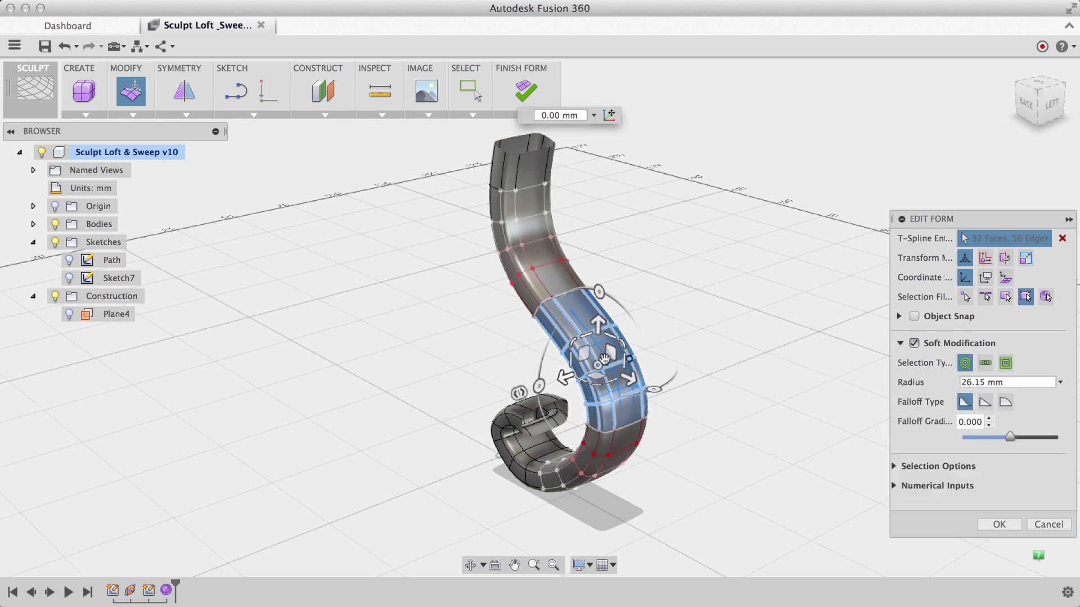
{"action": "left_click_drag", "start_coordinate": [560, 362], "coordinate": [558, 361]}
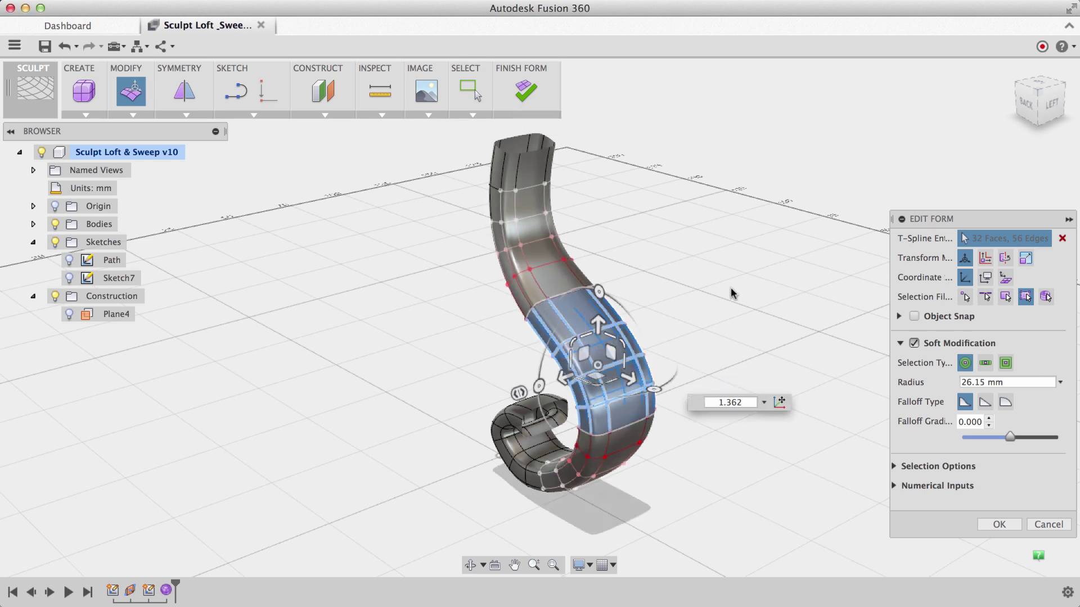
{"action": "left_click", "coordinate": [999, 524]}
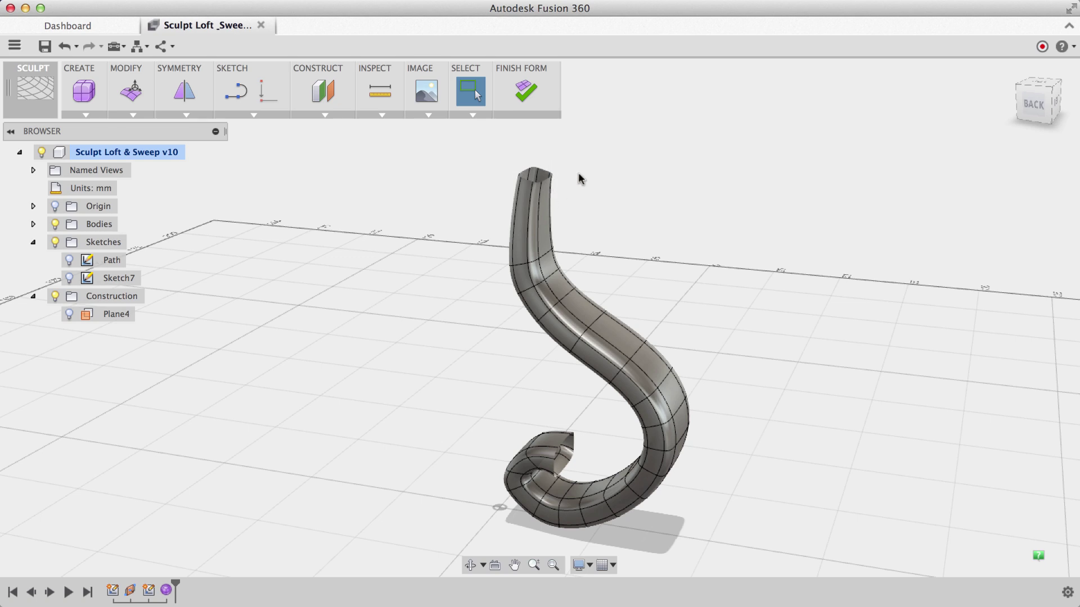
Step: Cap the open edge at the curl's end with Fill Hole
{"action": "left_click", "coordinate": [133, 115]}
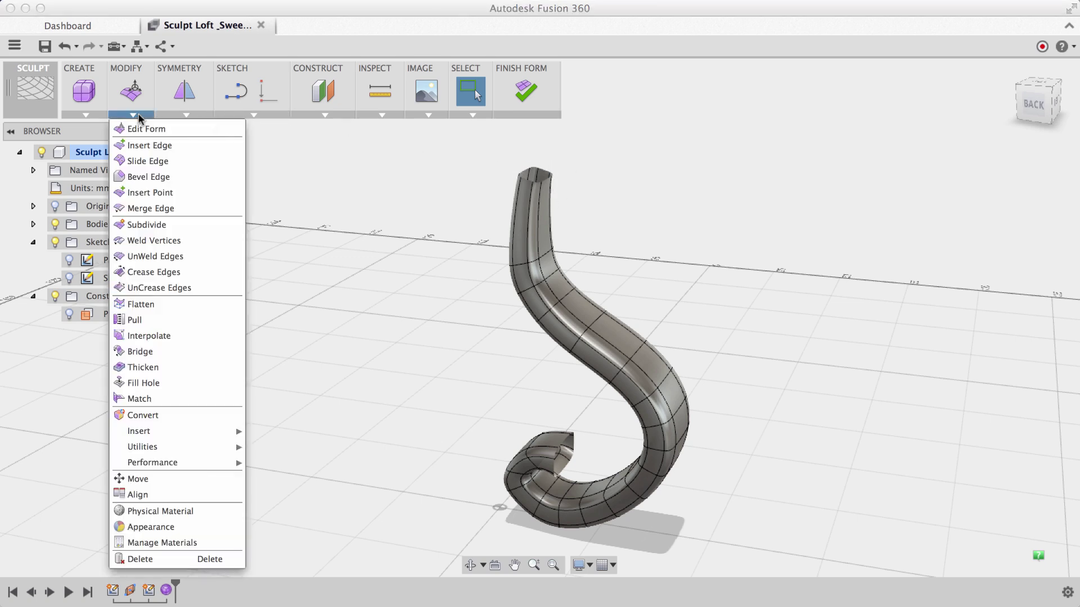
{"action": "left_click", "coordinate": [153, 384]}
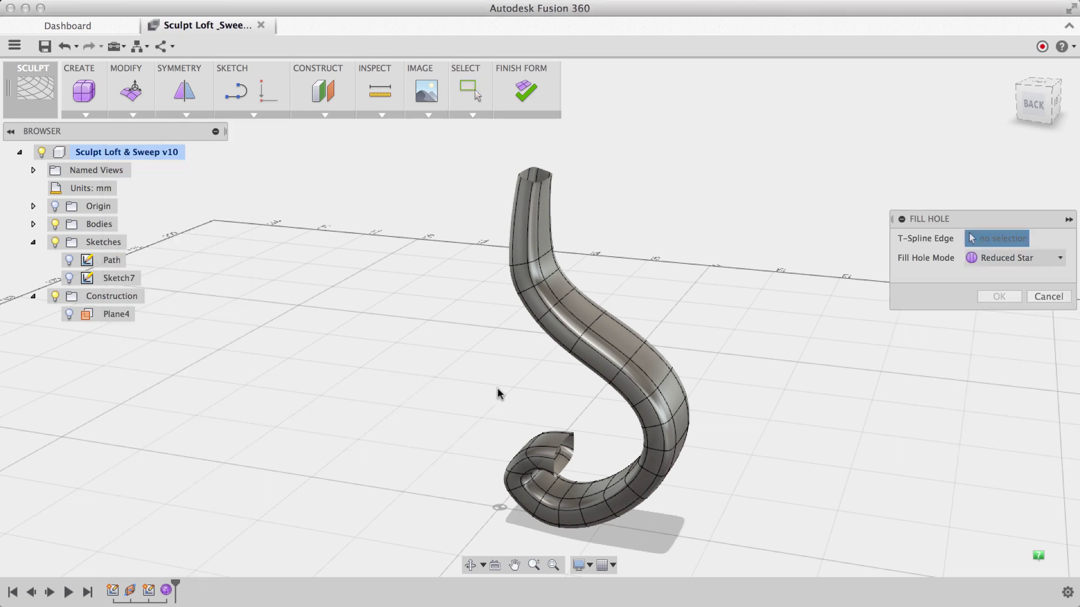
{"action": "left_click", "coordinate": [564, 446]}
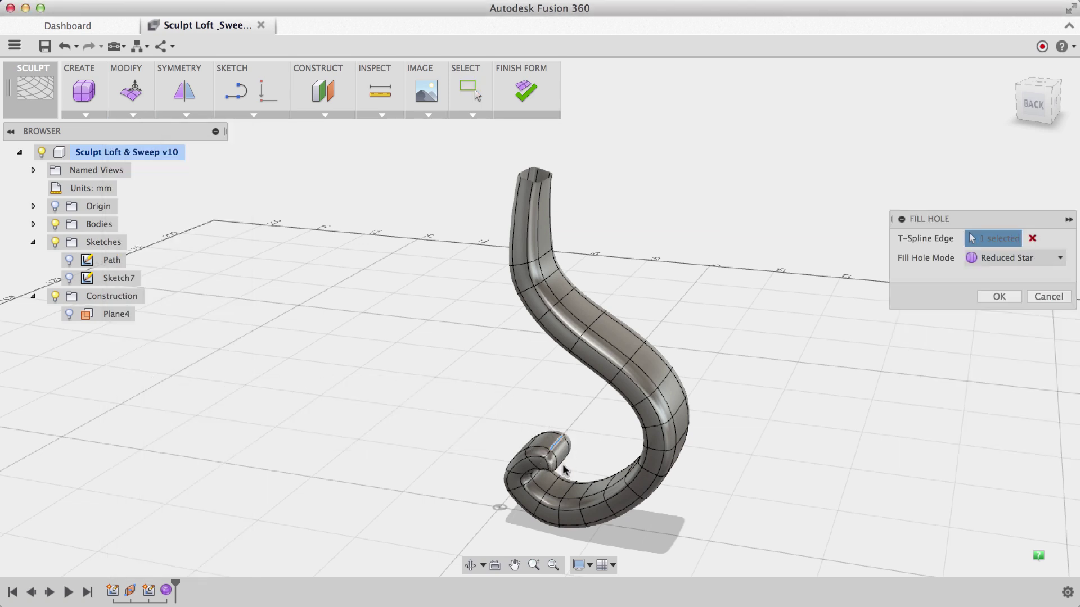
{"action": "left_click", "coordinate": [998, 297]}
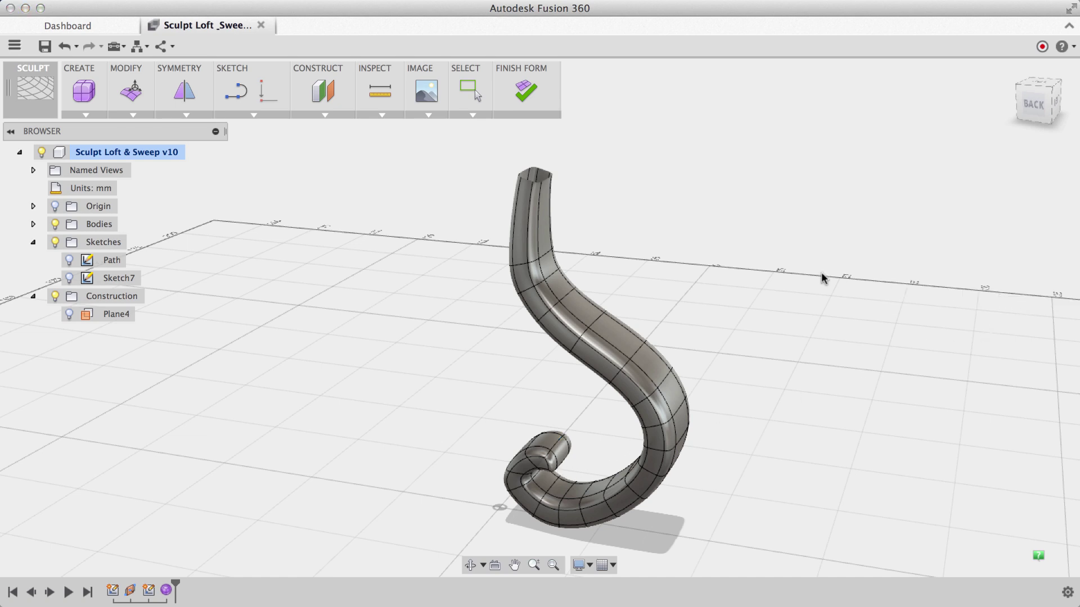
Step: Cap the open edge at the hook's top end with Fill Hole
{"action": "left_click", "coordinate": [141, 115]}
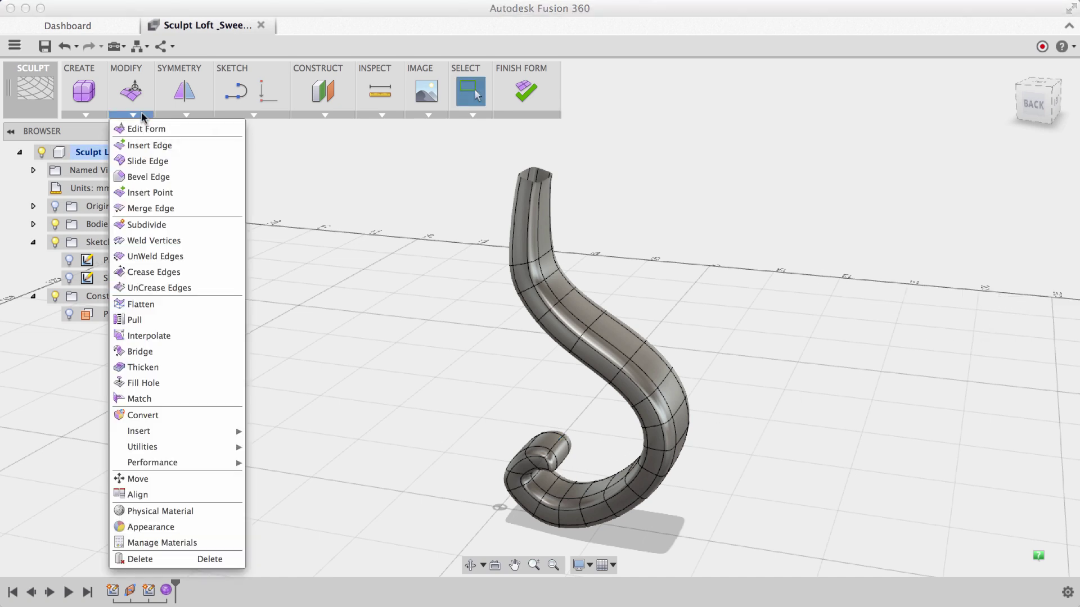
{"action": "left_click", "coordinate": [162, 383]}
{"action": "scroll", "coordinate": [528, 182], "scroll_direction": "up", "scroll_amount": 10}
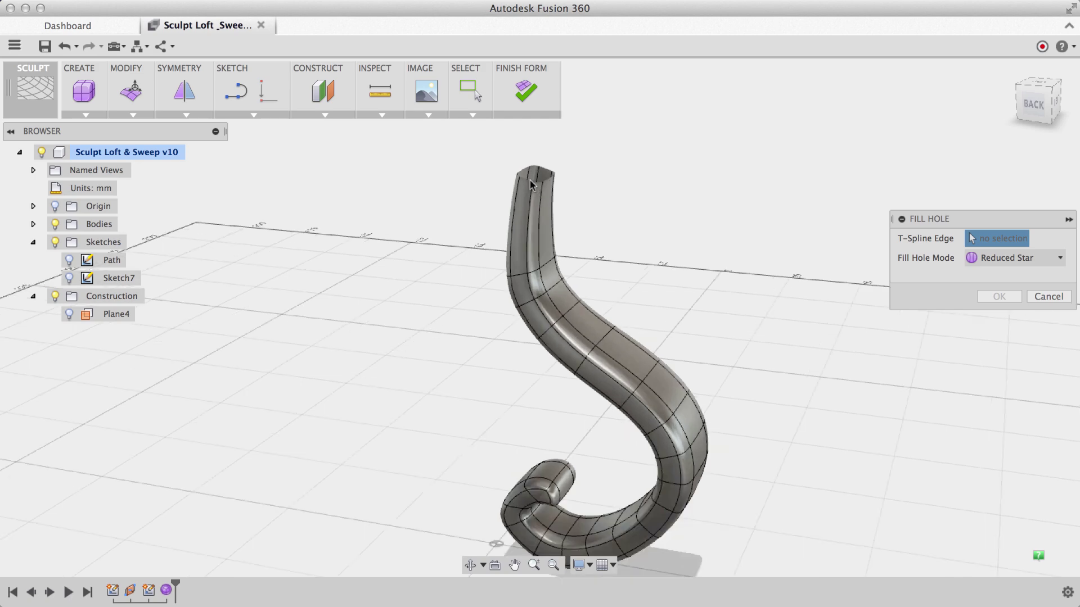
{"action": "left_click", "coordinate": [529, 183]}
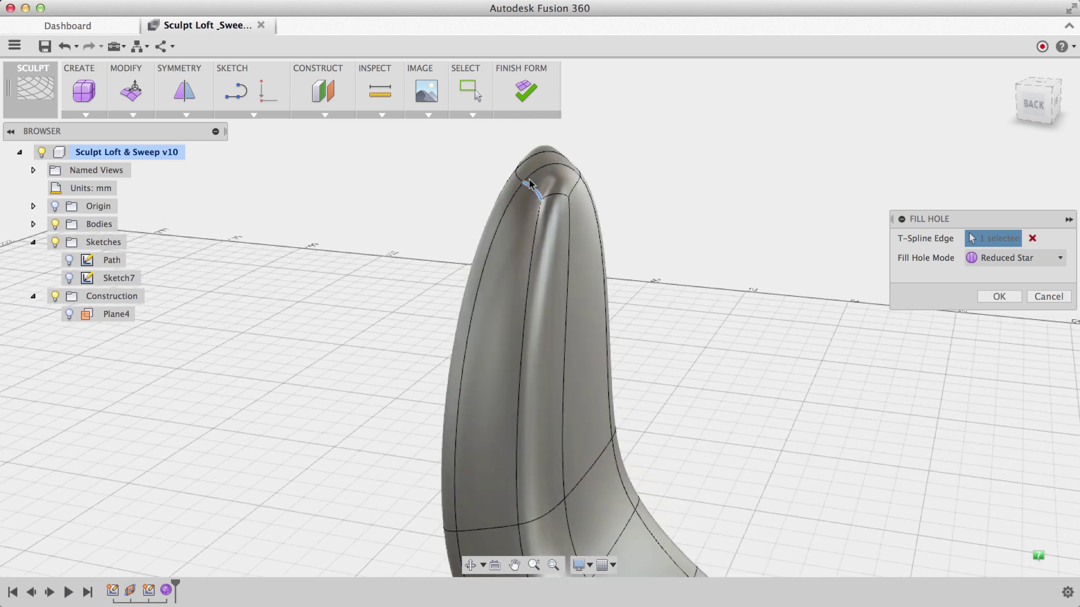
{"action": "left_click", "coordinate": [999, 296]}
{"action": "scroll", "coordinate": [612, 261], "scroll_direction": "down", "scroll_amount": 10}
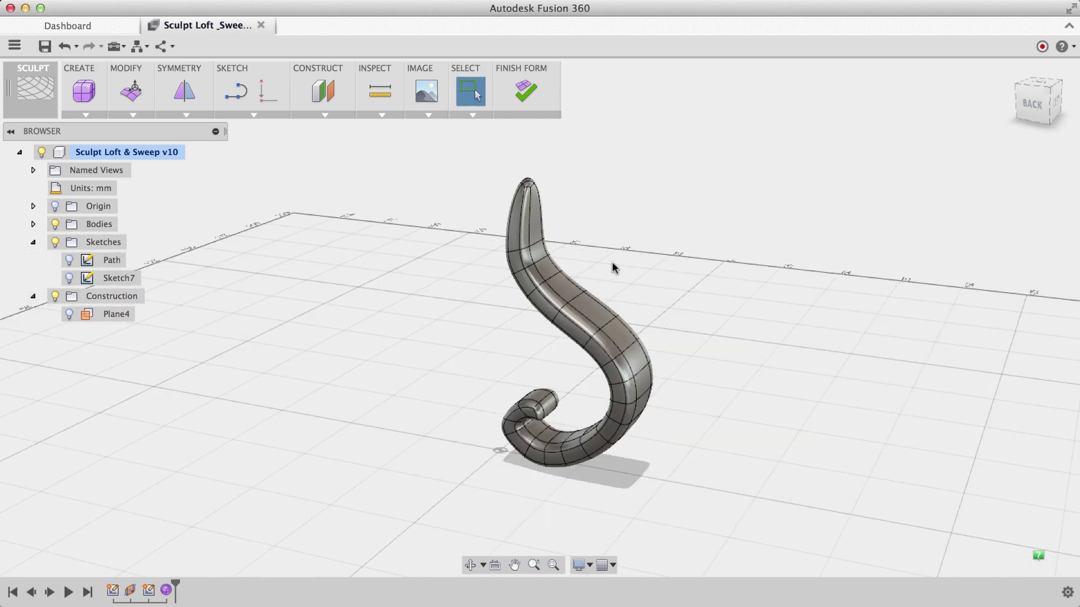
Step: Finish the form to produce solid Body4, then select and deselect Body4 to check it
{"action": "left_click", "coordinate": [519, 97]}
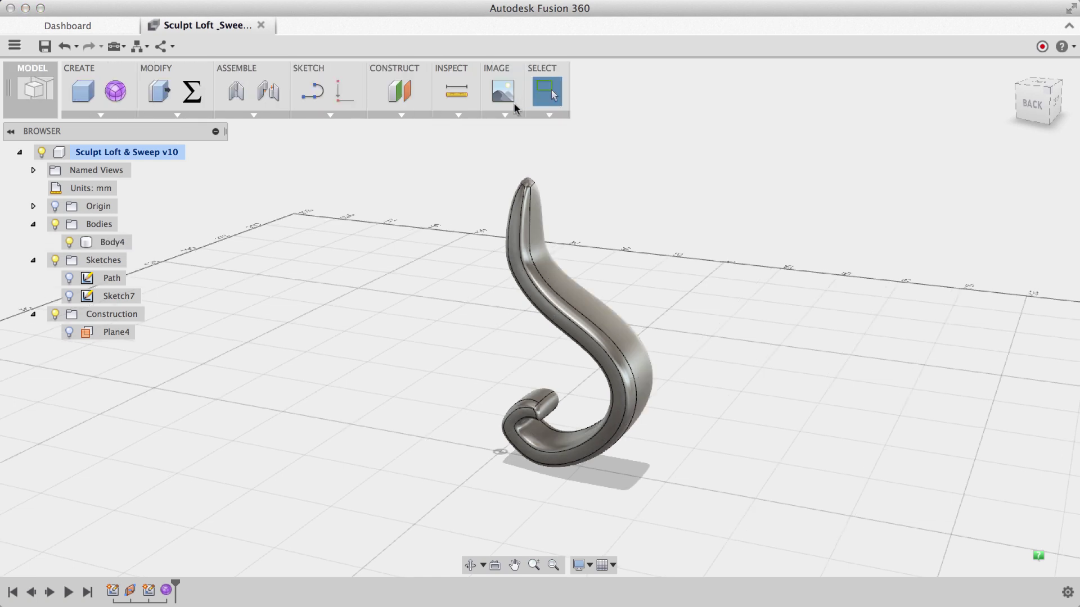
{"action": "left_click", "coordinate": [106, 244]}
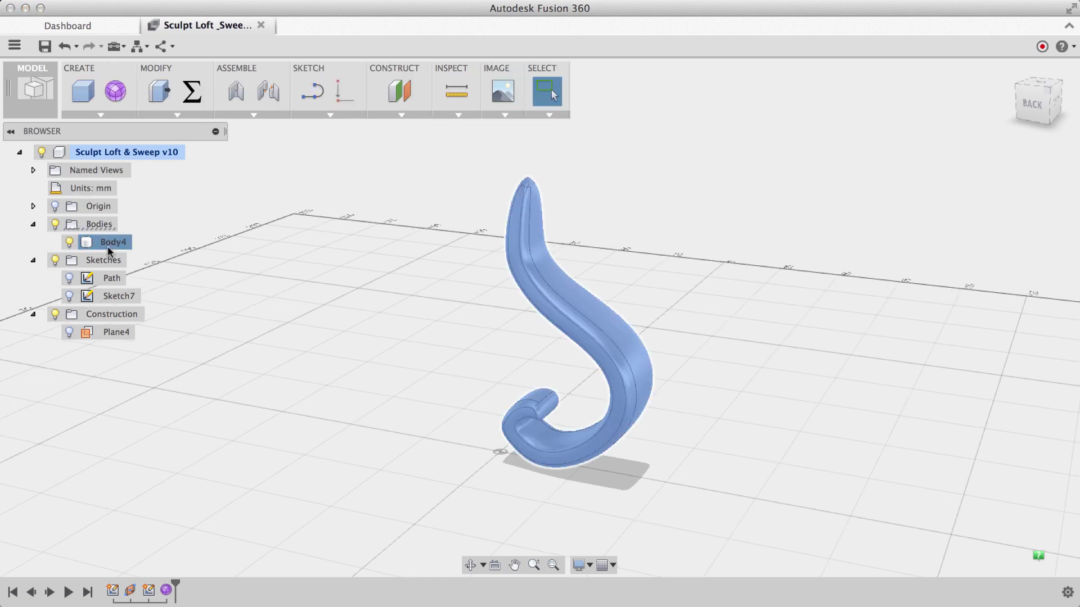
{"action": "left_click", "coordinate": [219, 274]}
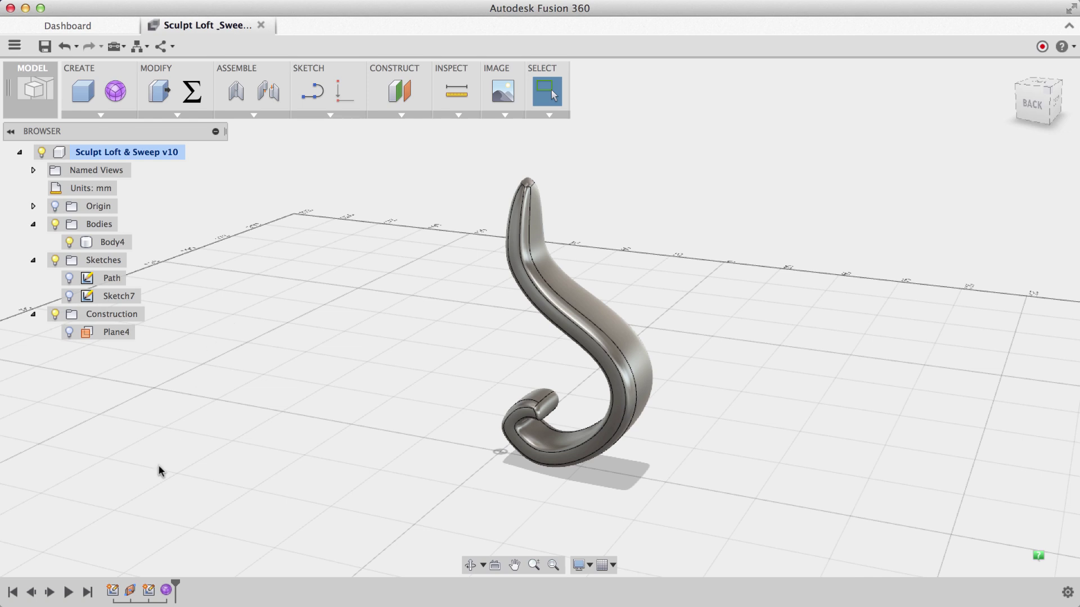
Step: Reopen the Form feature from the timeline for editing
{"action": "left_click", "coordinate": [166, 591]}
{"action": "right_click", "coordinate": [167, 592]}
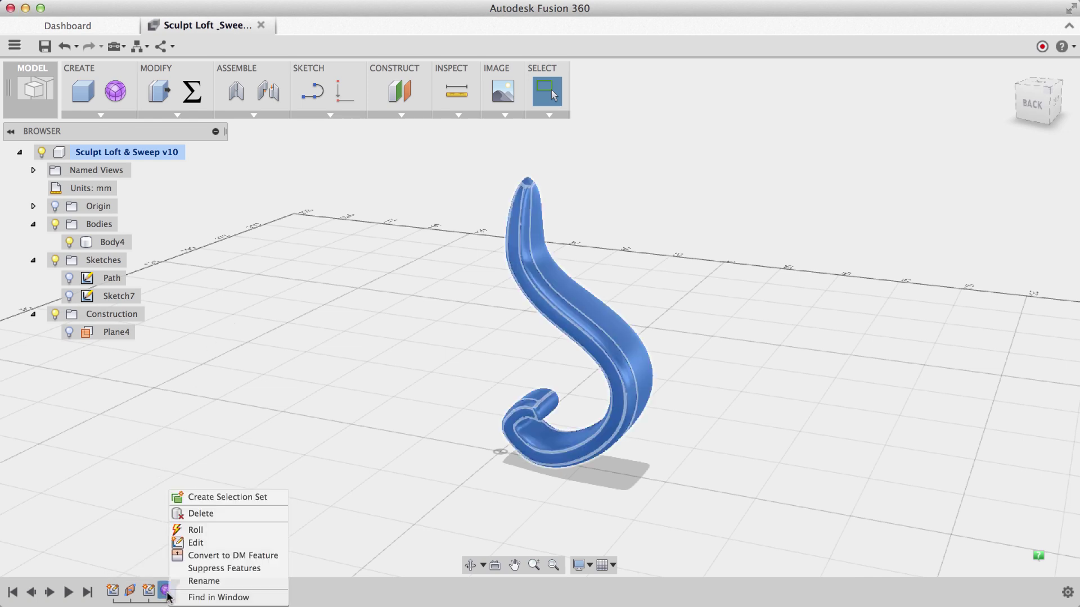
{"action": "left_click", "coordinate": [188, 546]}
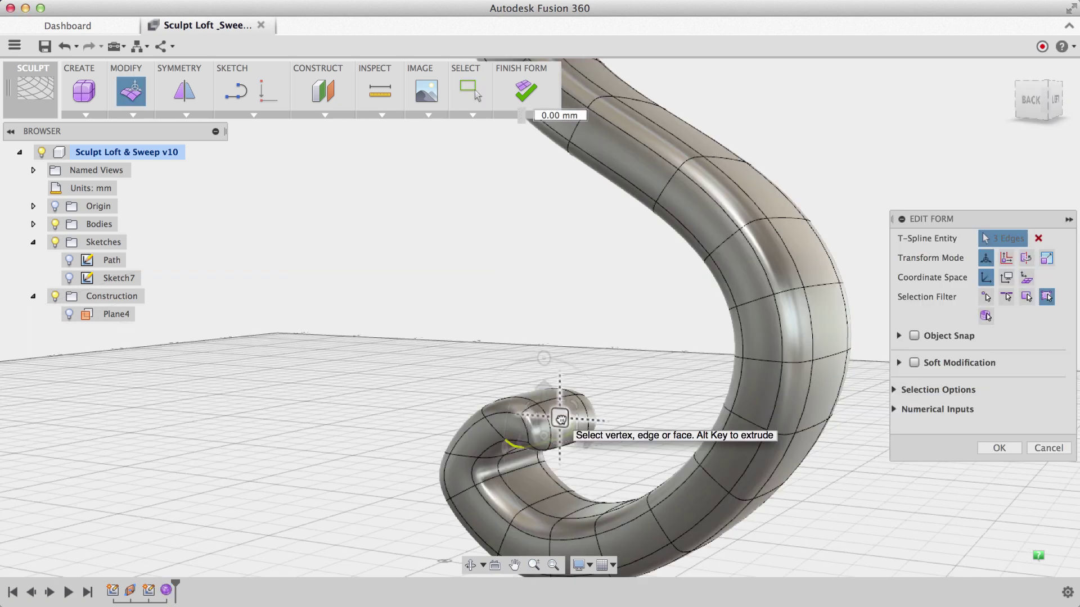
Step: Drag the curl's end edges into a new position, finish the form, and select Body4
{"action": "left_click_drag", "start_coordinate": [557, 414], "coordinate": [571, 460]}
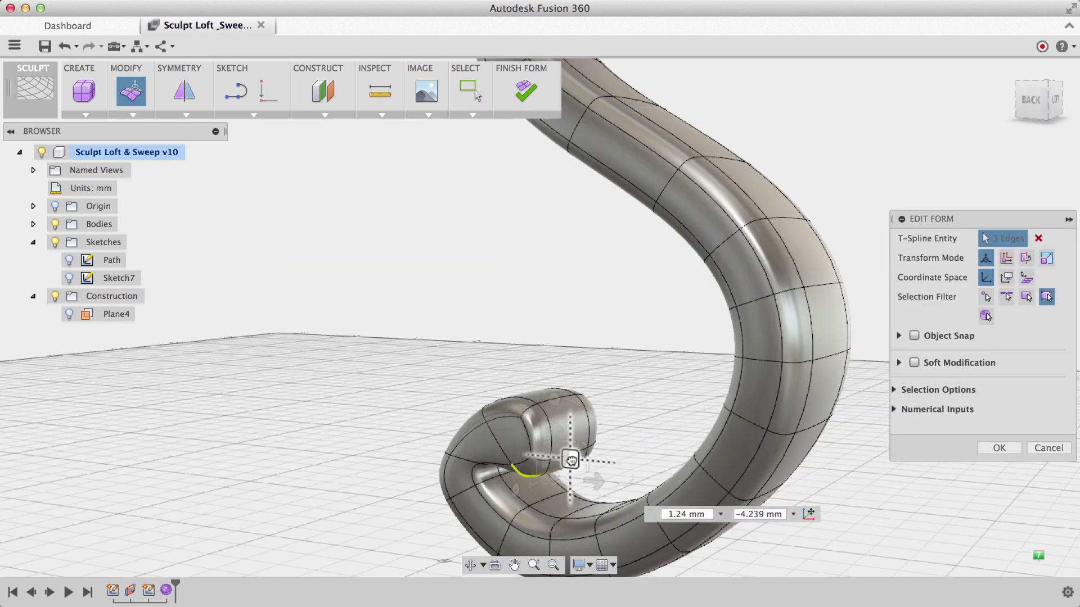
{"action": "left_click", "coordinate": [524, 95]}
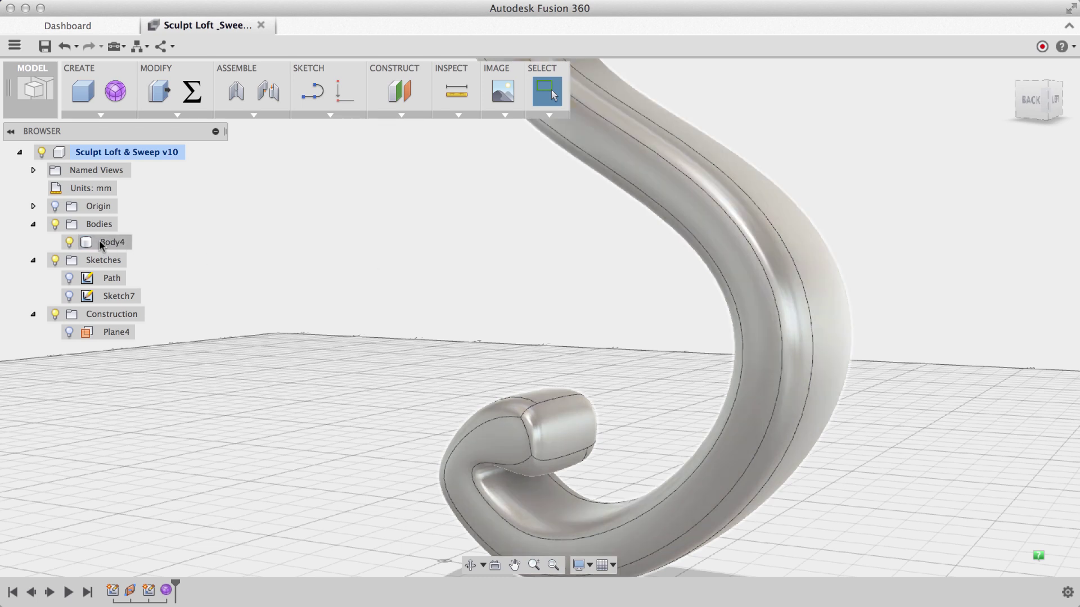
{"action": "left_click", "coordinate": [99, 242]}
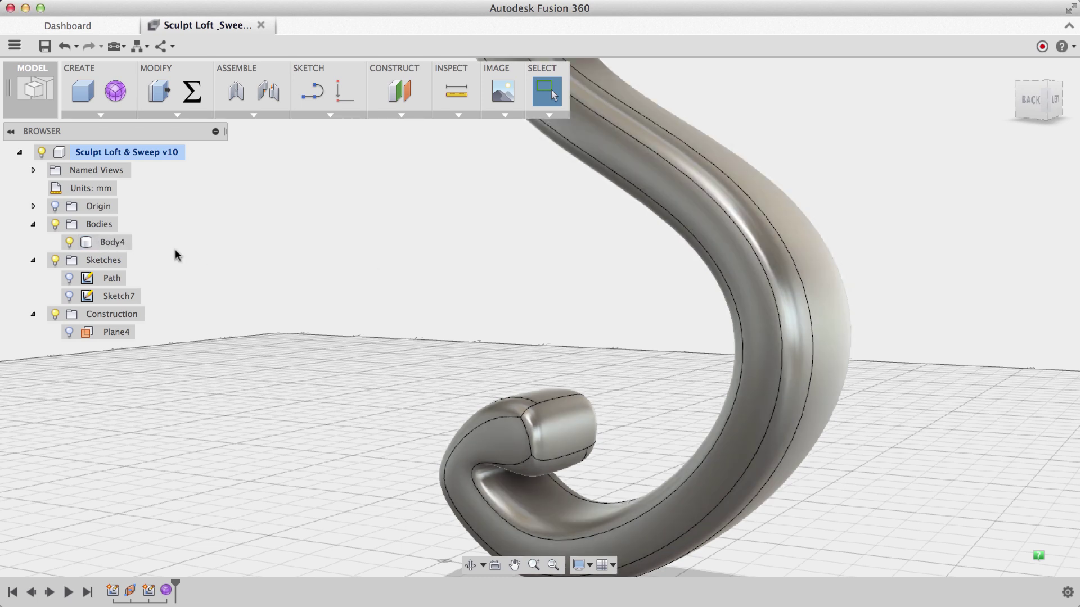